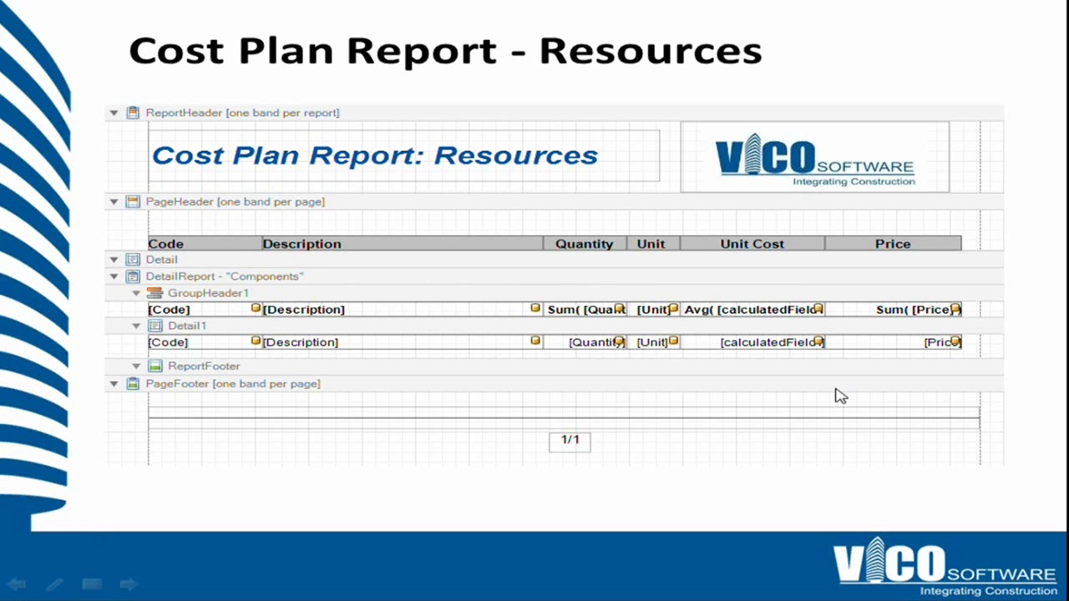
# Exit the slide show on the Cost Plan Report - Resources slide with Esc.
pyautogui.press('Escape')
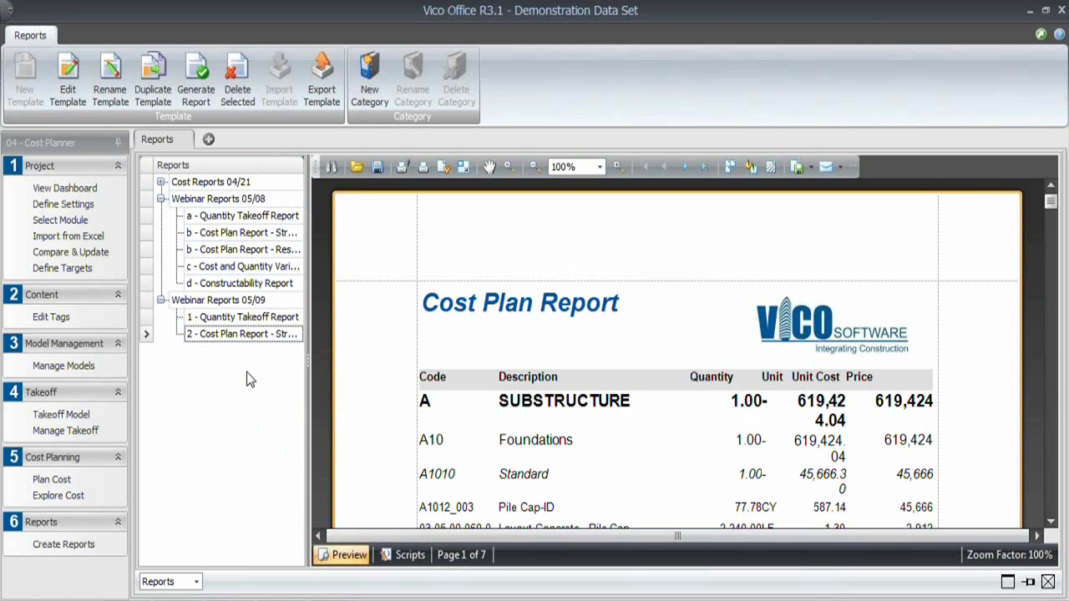
# Collapse Webinar Reports 05/08 and duplicate the second cost plan report.
pyautogui.click(161, 198)
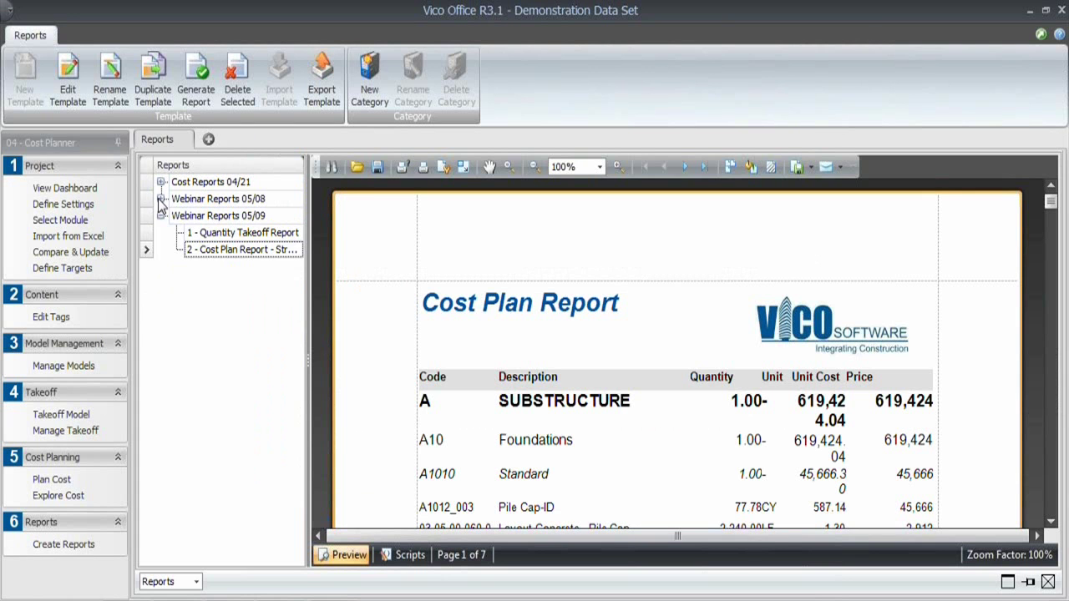
pyautogui.rightClick(248, 255)
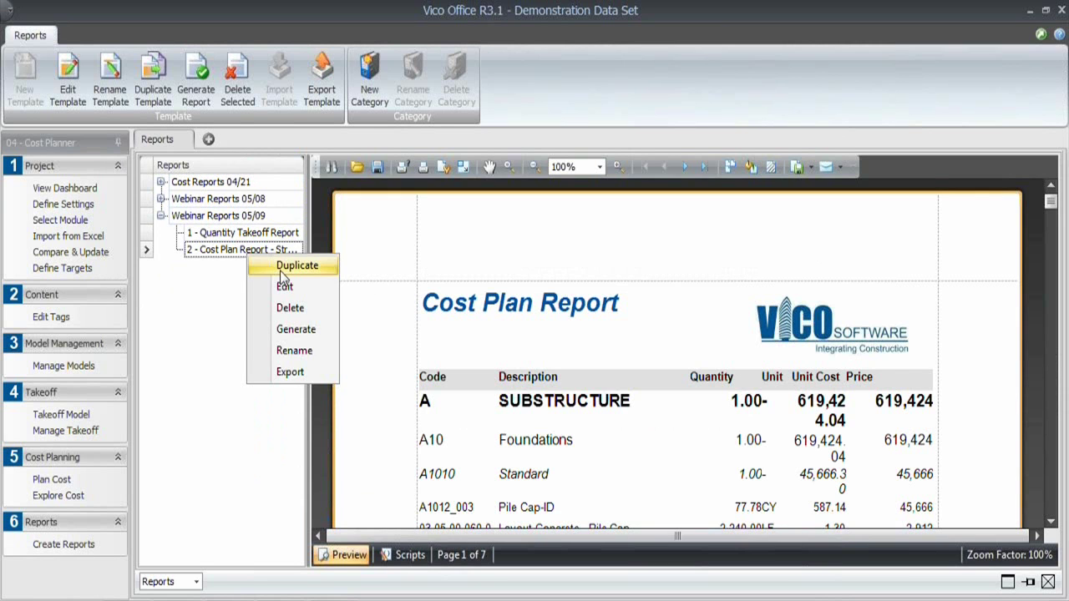
pyautogui.click(275, 266)
# Rename the copy to '3 - Cost Plan Report - Resources' and open it in Report Designer.
pyautogui.click(256, 267)
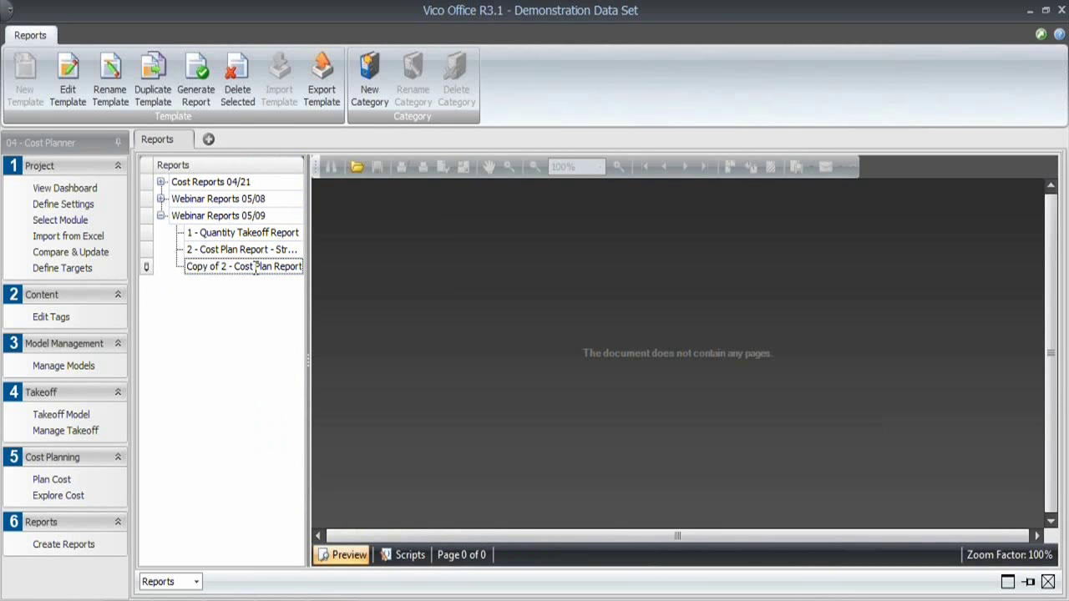
pyautogui.hotkey('shift', 'Home')
pyautogui.write('3')
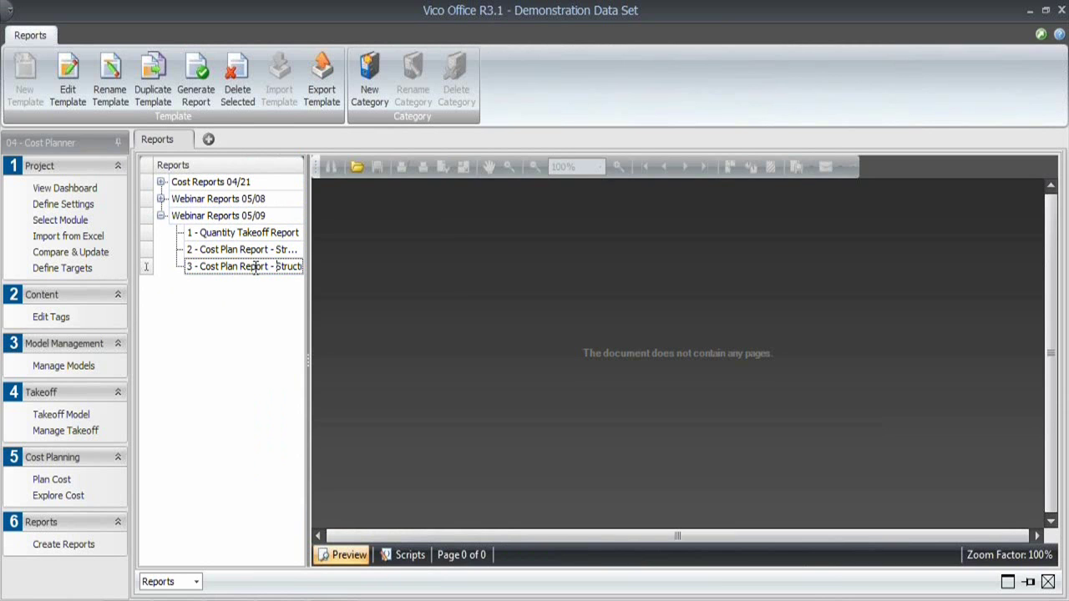
pyautogui.press('End')
pyautogui.hotkey('ctrl', 'shift', 'Left')
pyautogui.write('Resources')
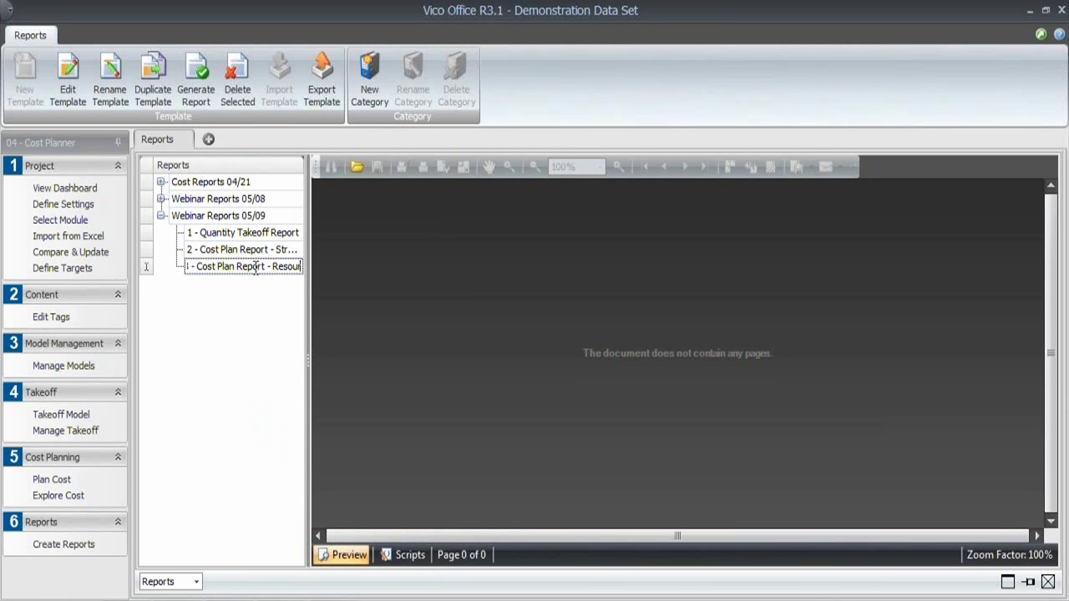
pyautogui.press('Return')
pyautogui.rightClick(256, 275)
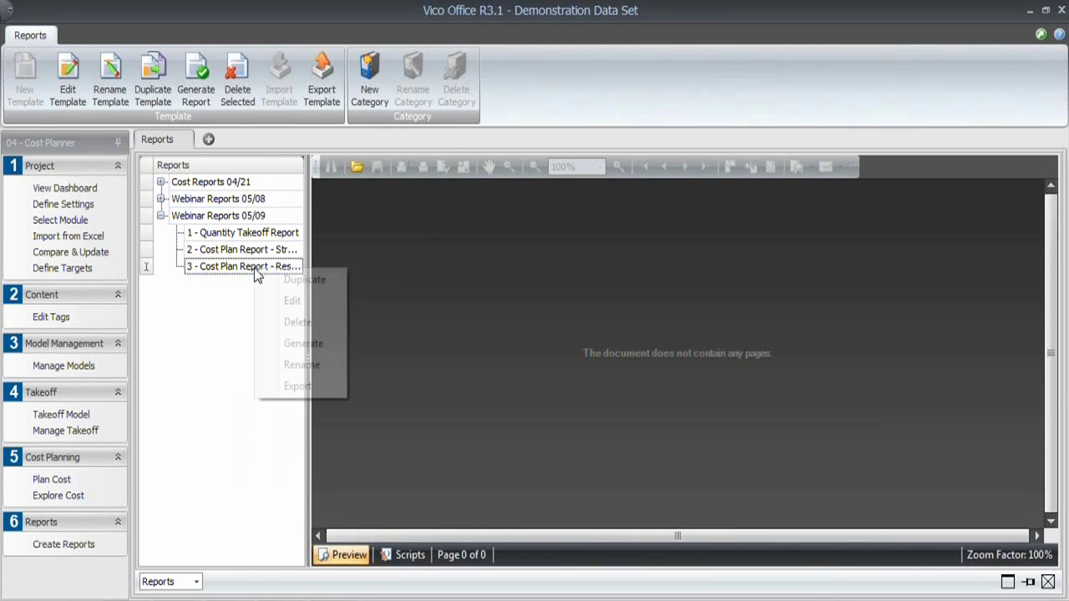
pyautogui.click(302, 302)
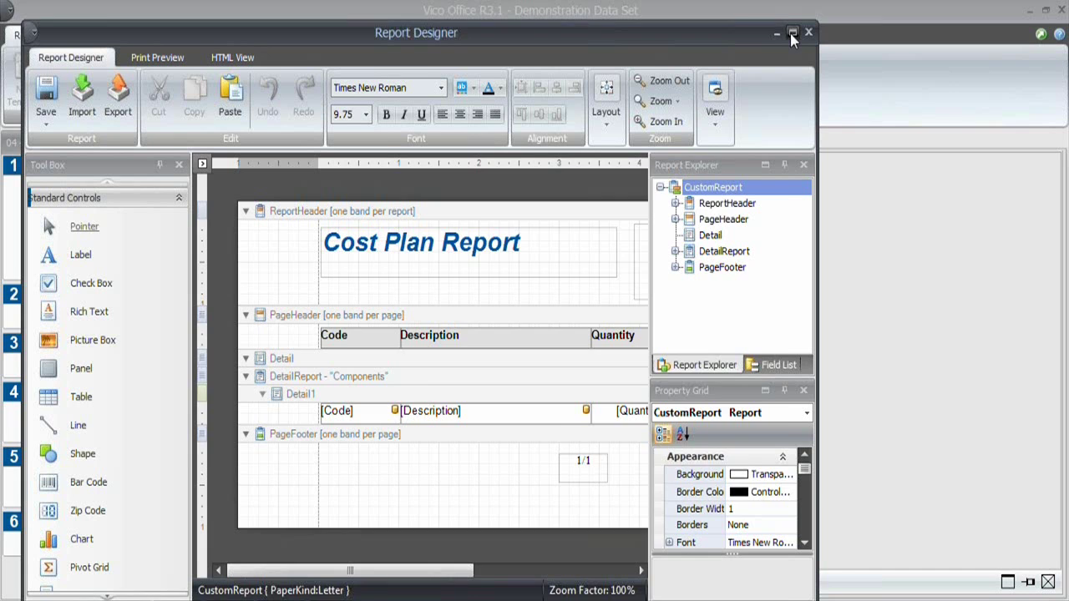
# Maximize Report Designer, insert a GroupHeader band above Detail1, and shorten it to height 63.
pyautogui.click(792, 34)
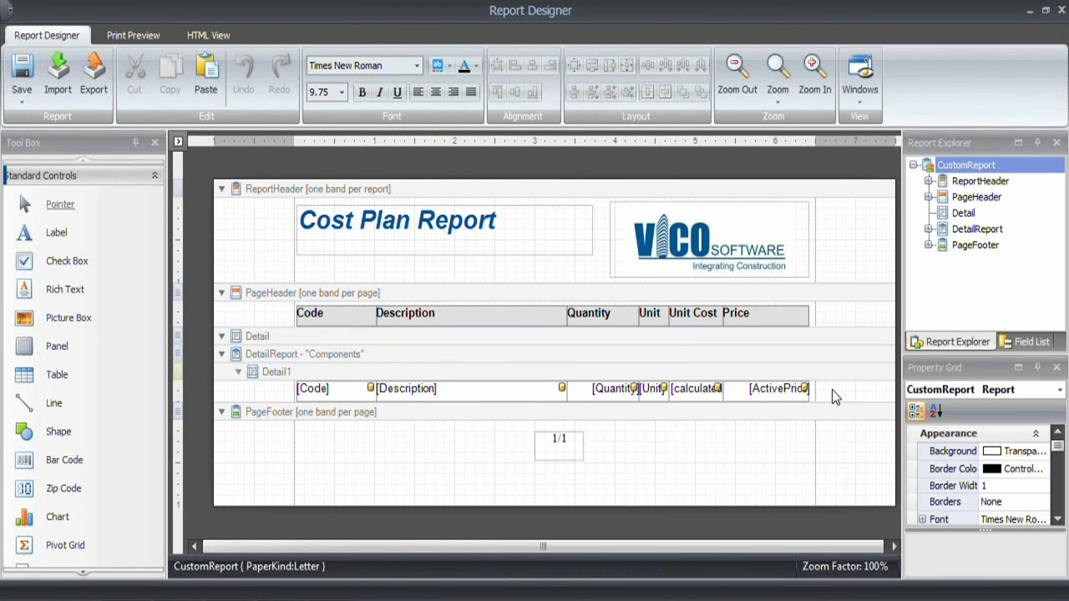
pyautogui.rightClick(832, 389)
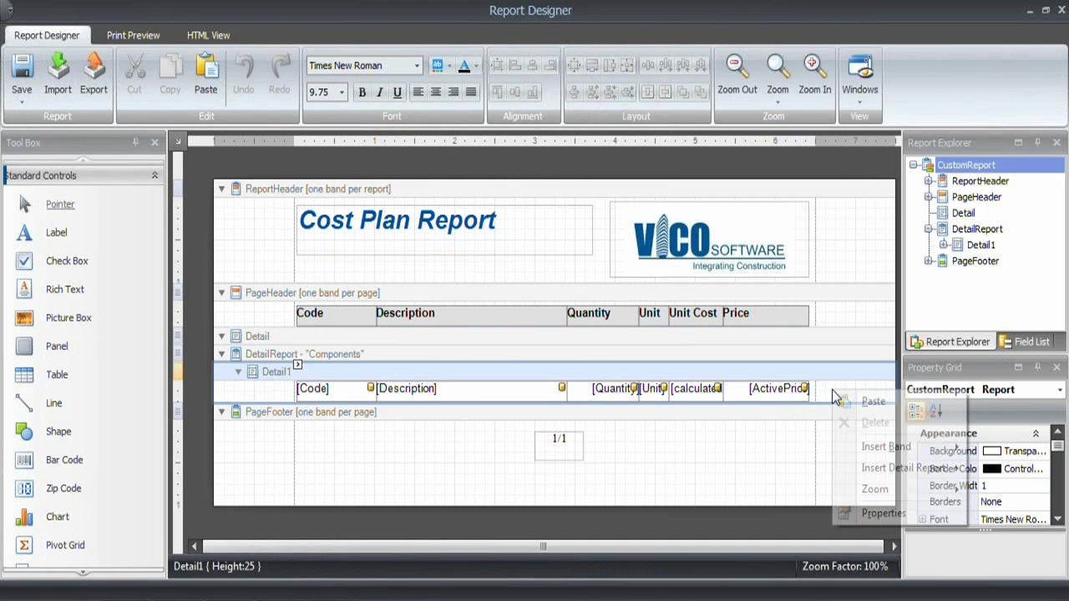
pyautogui.moveTo(887, 451)
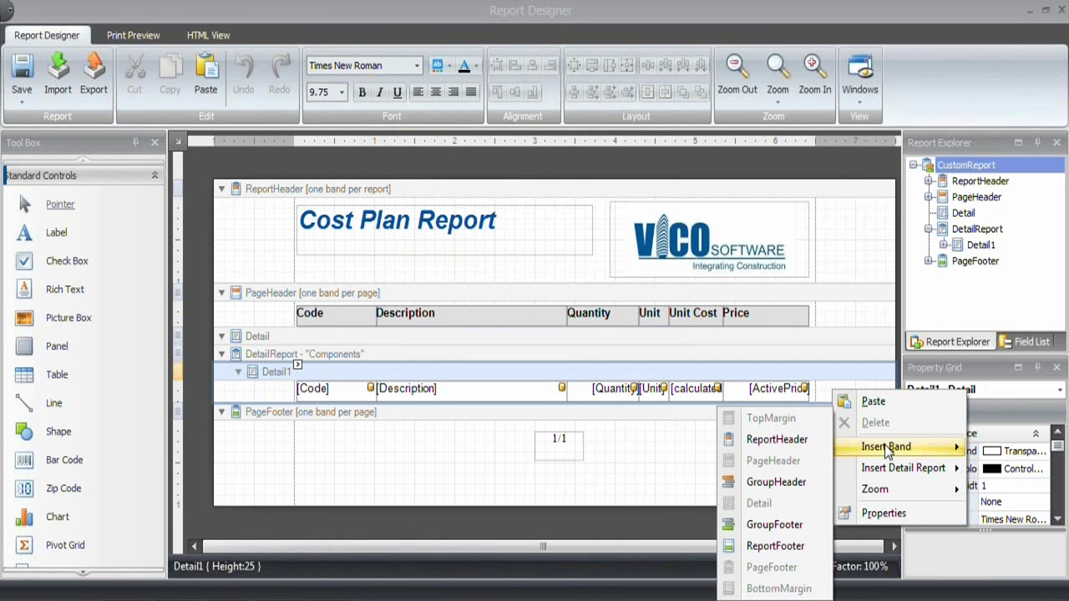
pyautogui.click(803, 482)
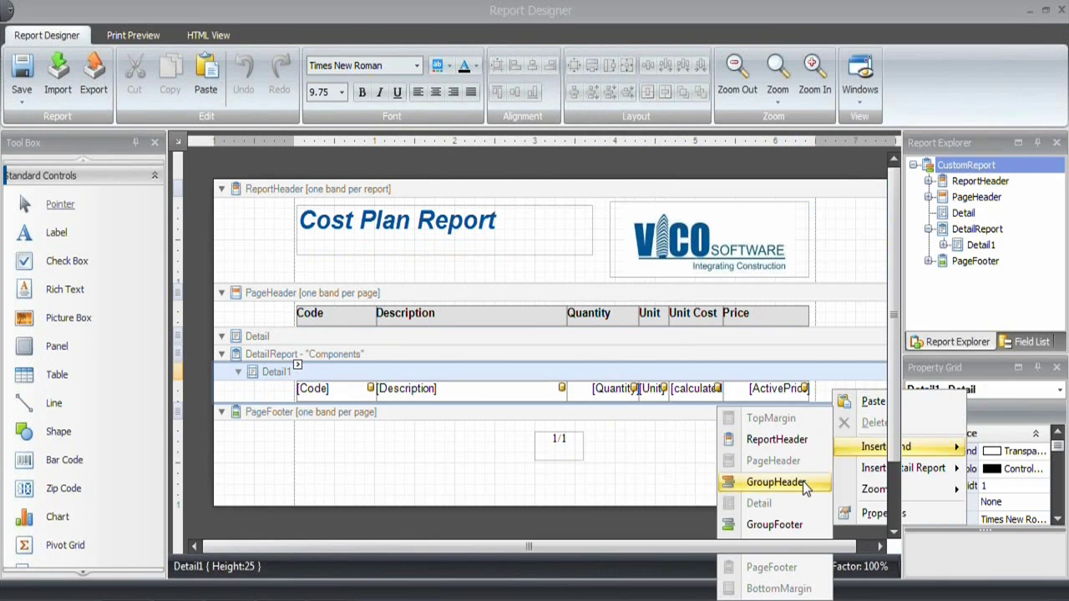
pyautogui.moveTo(572, 465); pyautogui.dragTo(576, 434)
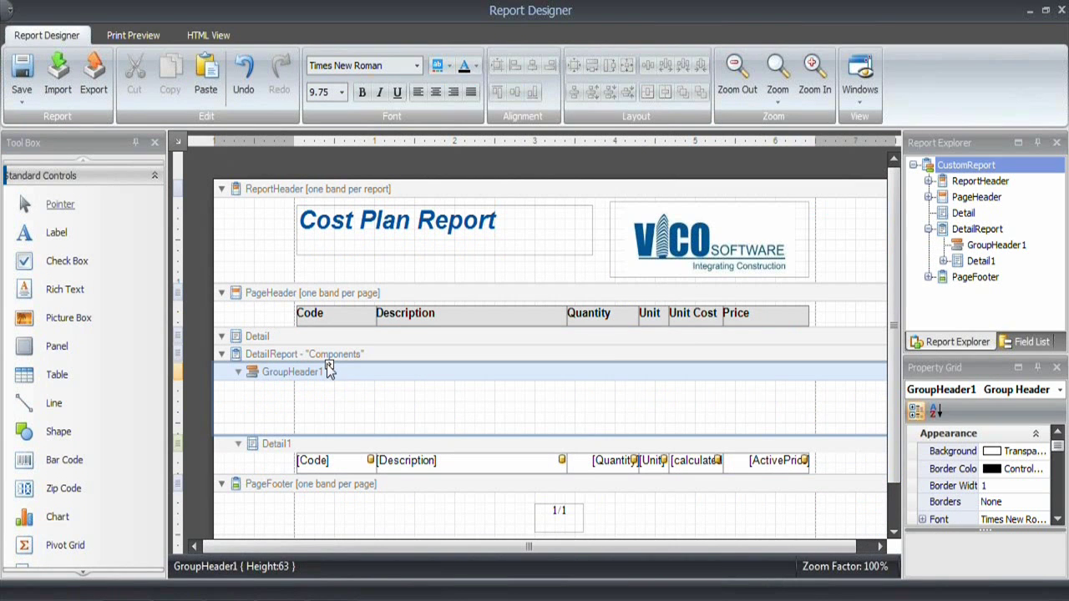
# Paste a bold copy of the Detail1 field table at GroupHeader1's top and shrink the band to 25.
pyautogui.click(309, 462)
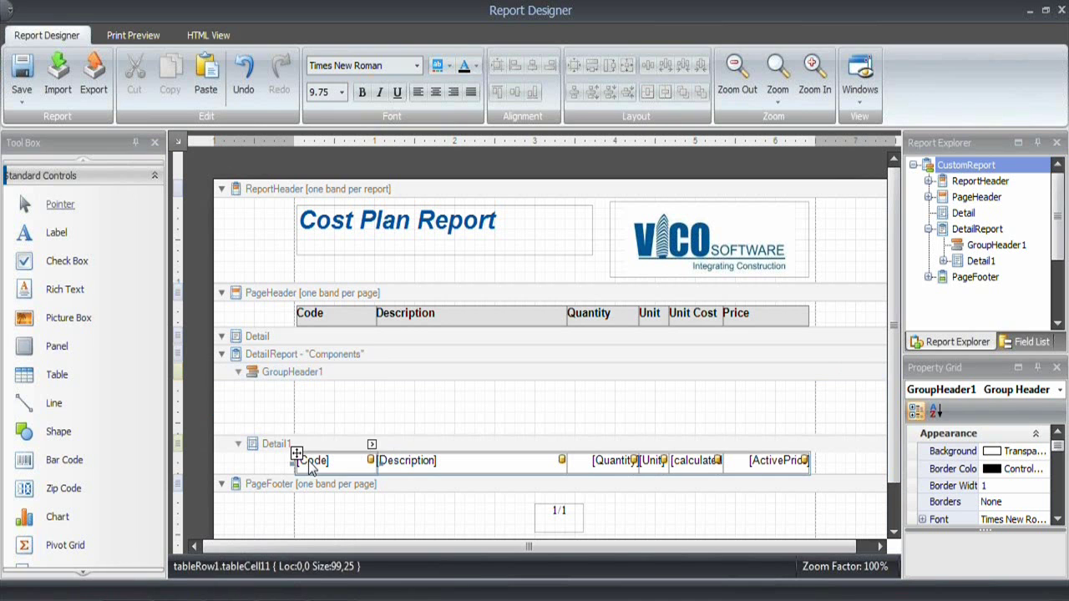
pyautogui.click(316, 408)
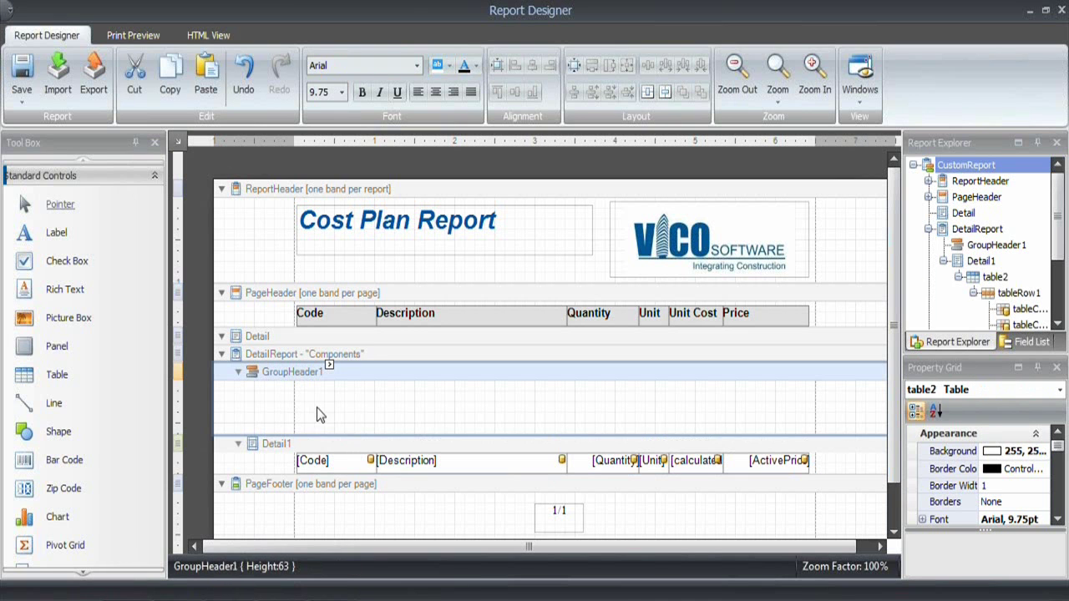
pyautogui.hotkey('ctrl', 'v')
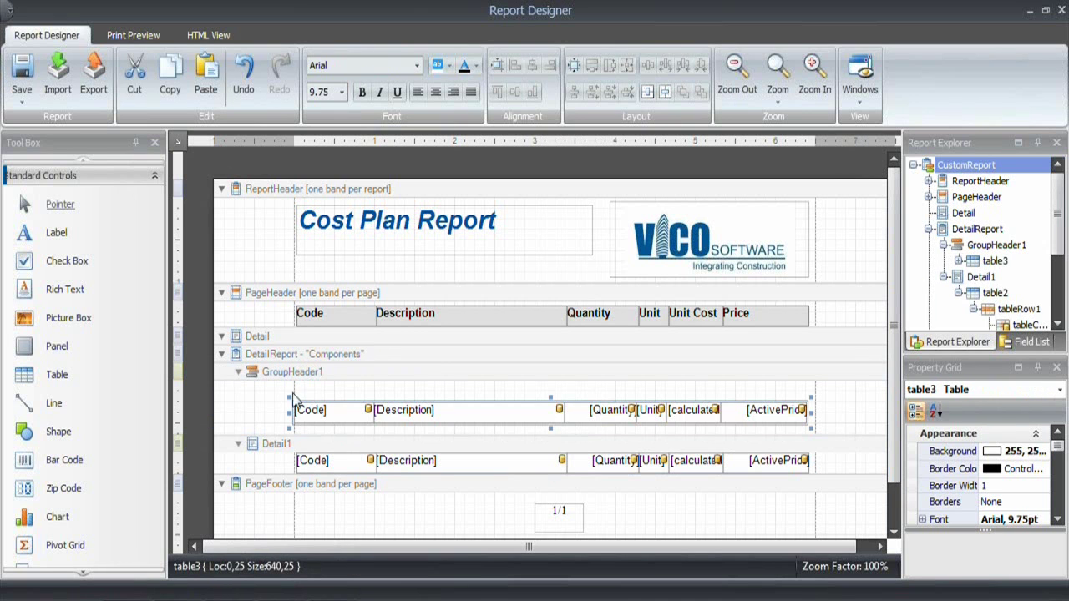
pyautogui.click(309, 407)
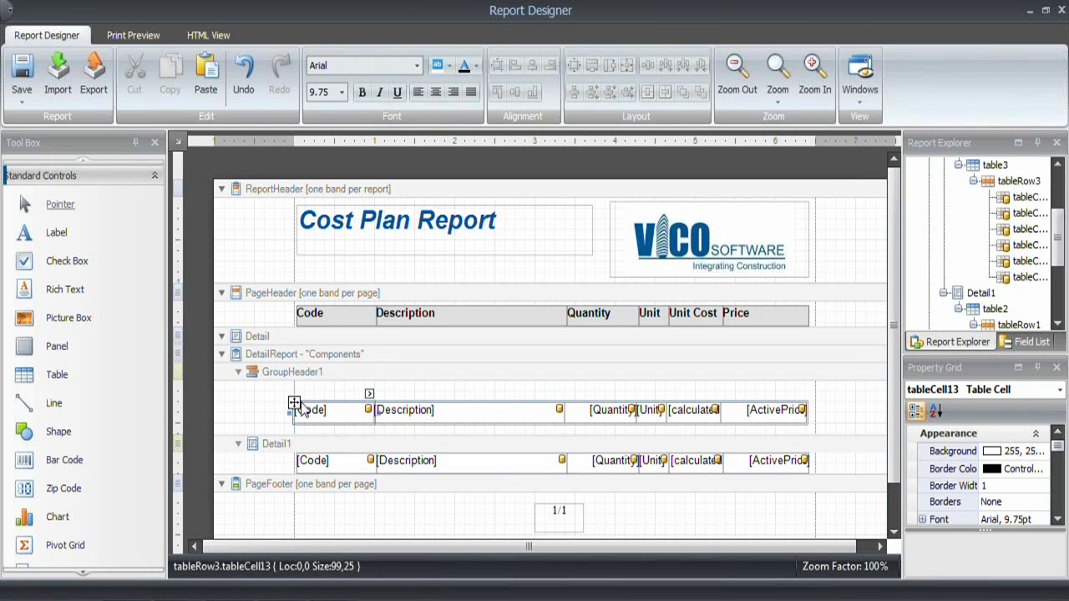
pyautogui.moveTo(295, 403); pyautogui.dragTo(295, 382)
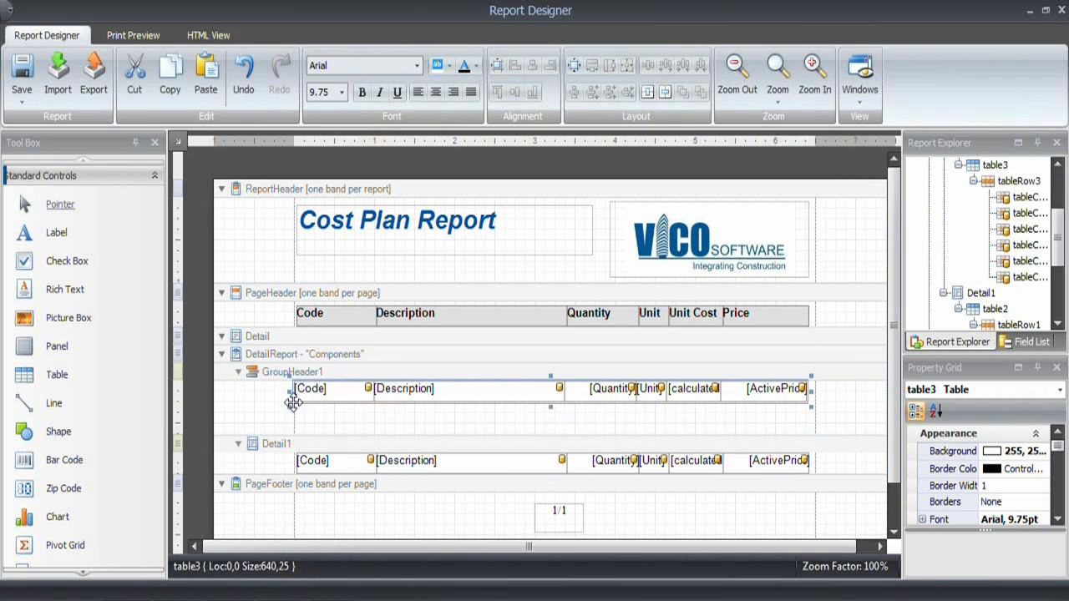
pyautogui.click(363, 91)
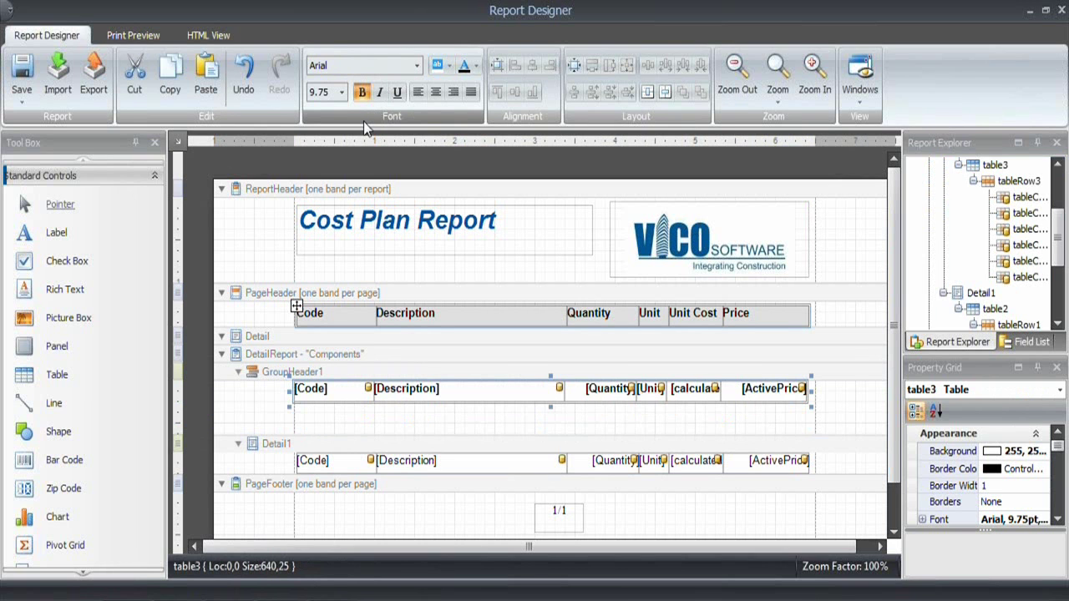
pyautogui.moveTo(368, 436); pyautogui.dragTo(367, 405)
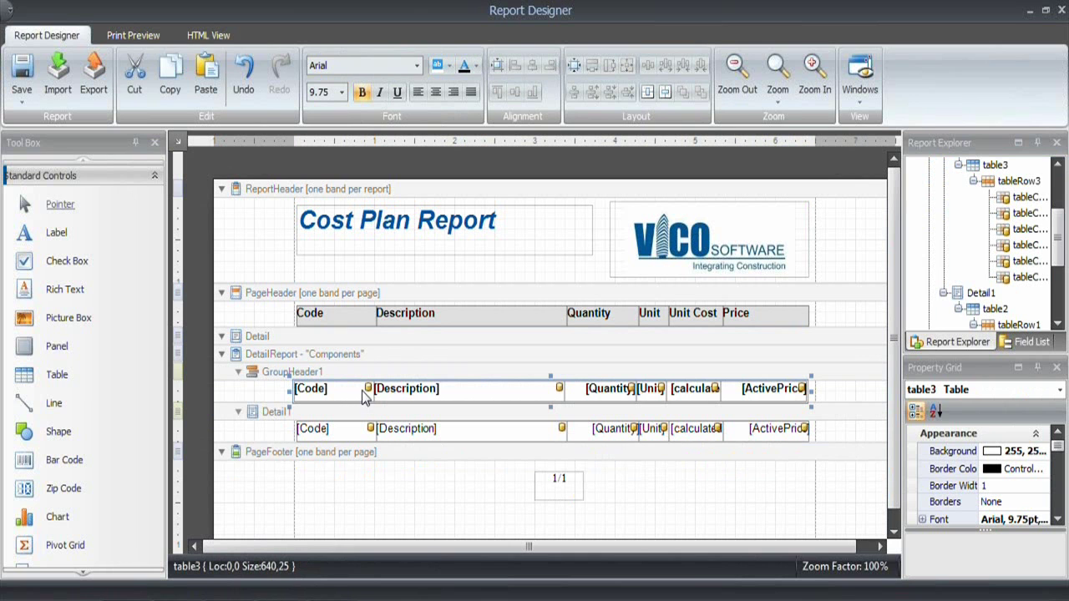
pyautogui.click(270, 373)
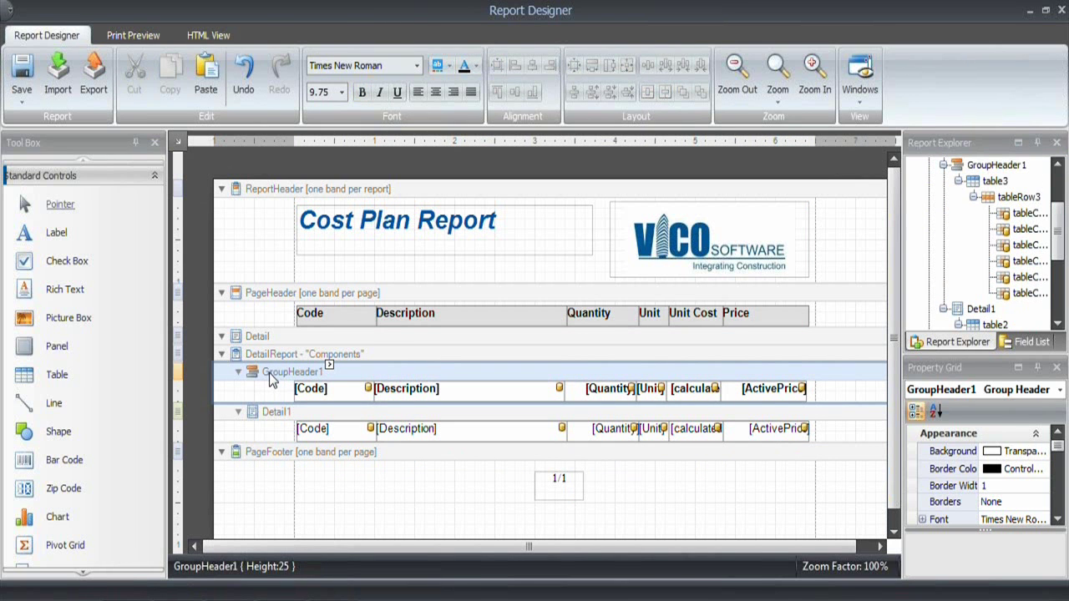
# Add a GroupHeader1 group field on Code with Ascending sort order.
pyautogui.click(330, 367)
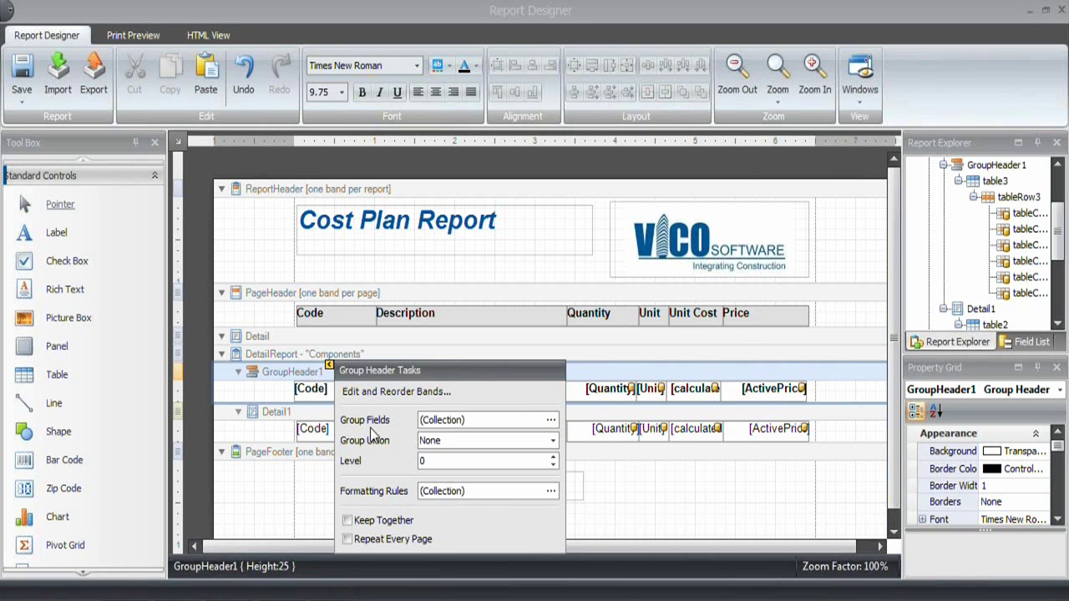
pyautogui.click(551, 420)
pyautogui.click(402, 398)
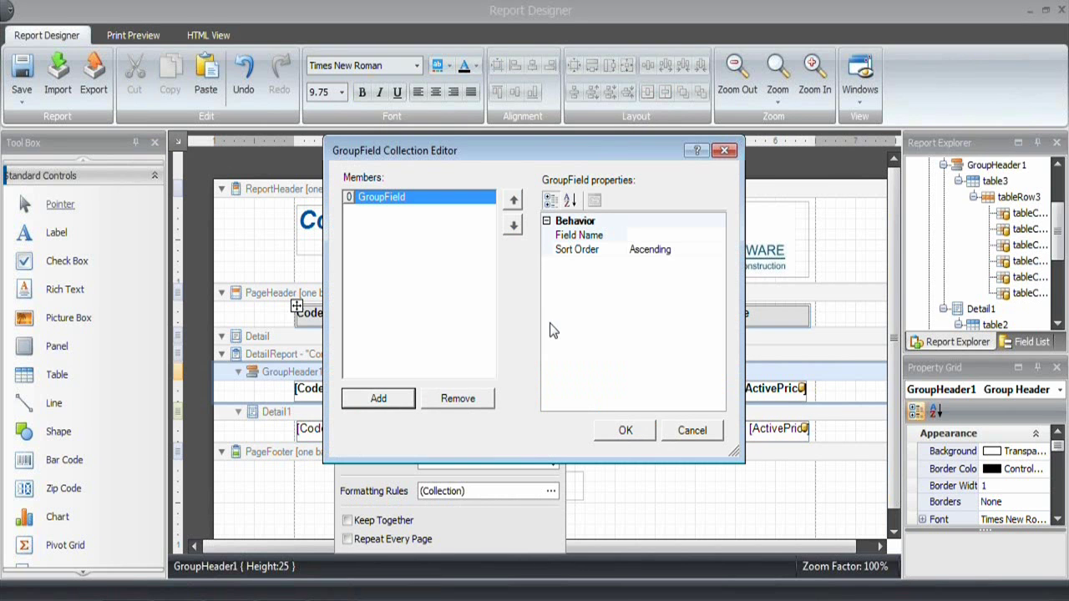
pyautogui.click(663, 236)
pyautogui.click(717, 236)
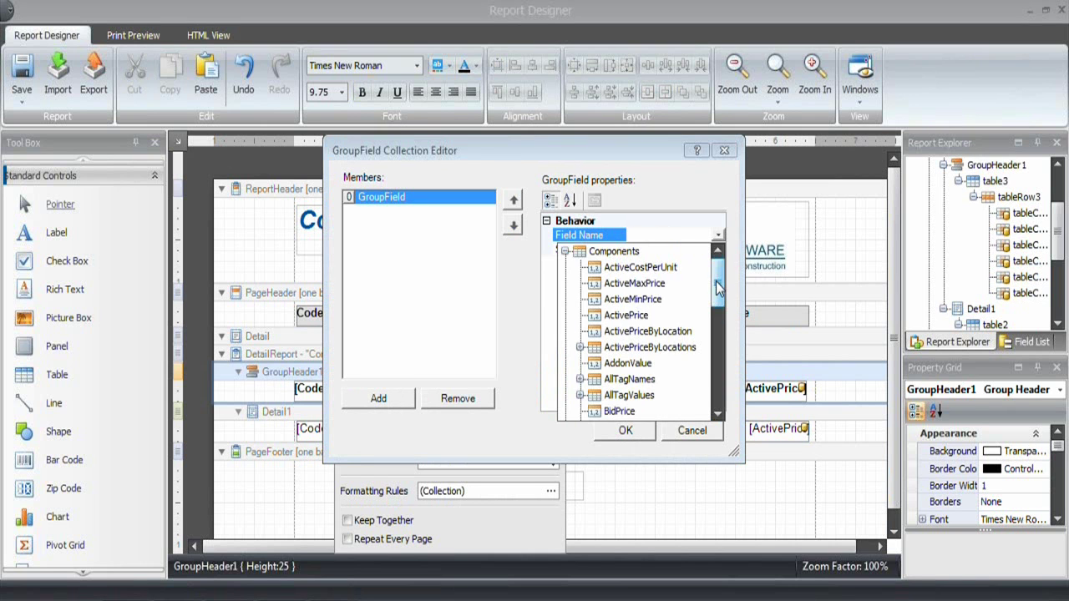
pyautogui.scroll(-2, 643, 367)
pyautogui.click(618, 393)
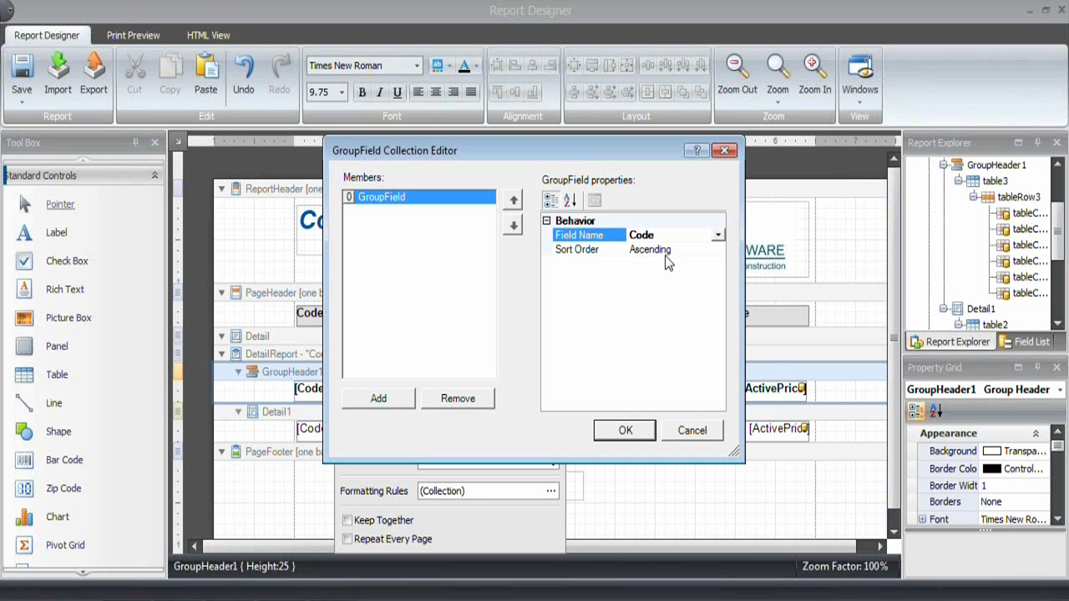
pyautogui.click(625, 431)
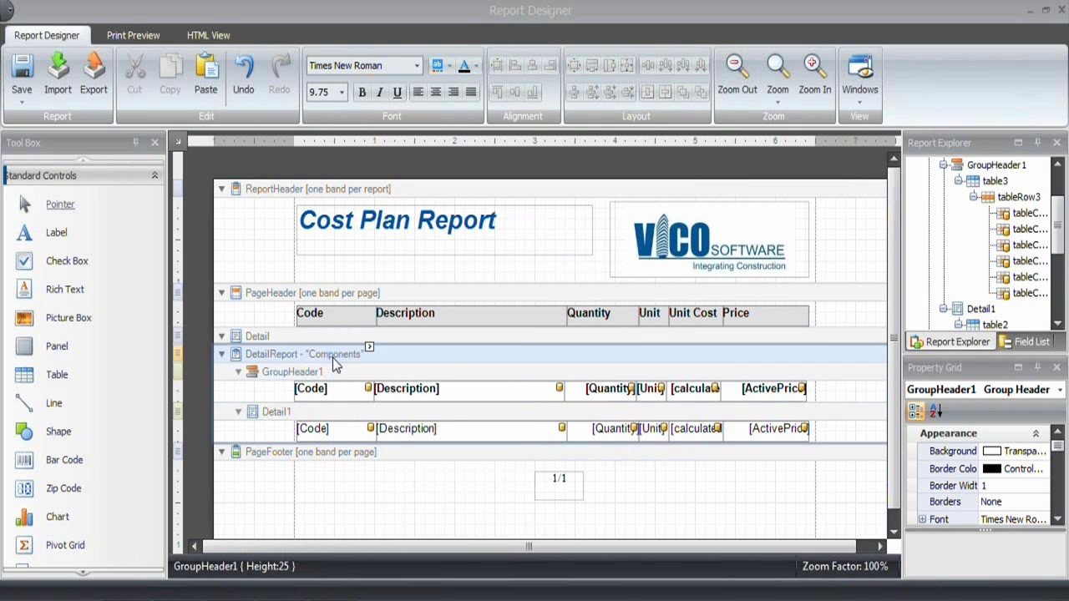
# Open the Components detail report's filter editor and remove an extra added condition.
pyautogui.click(334, 361)
pyautogui.click(369, 347)
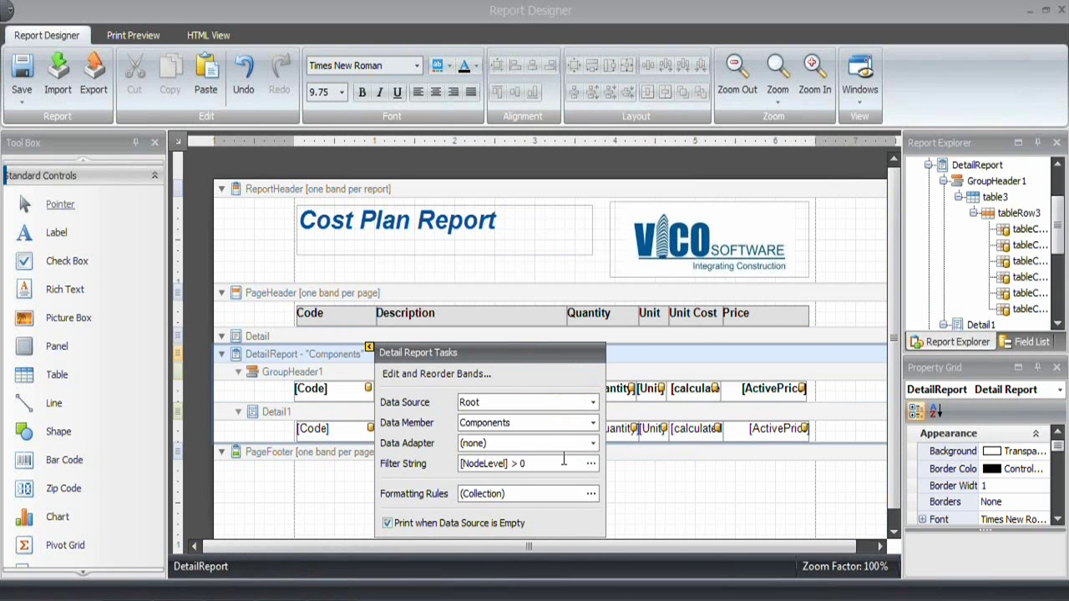
pyautogui.click(591, 464)
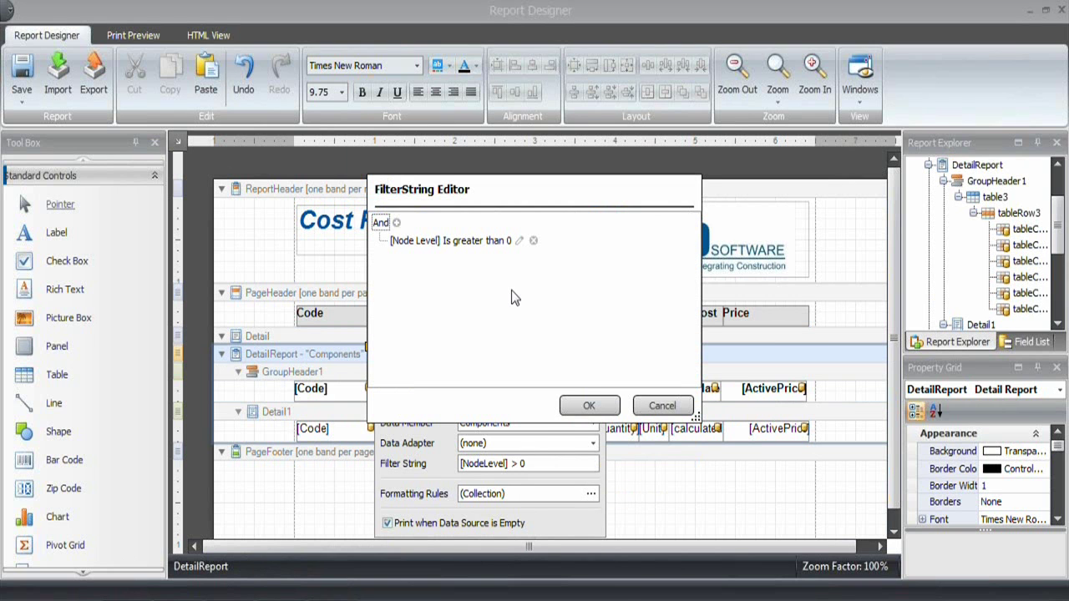
pyautogui.click(397, 222)
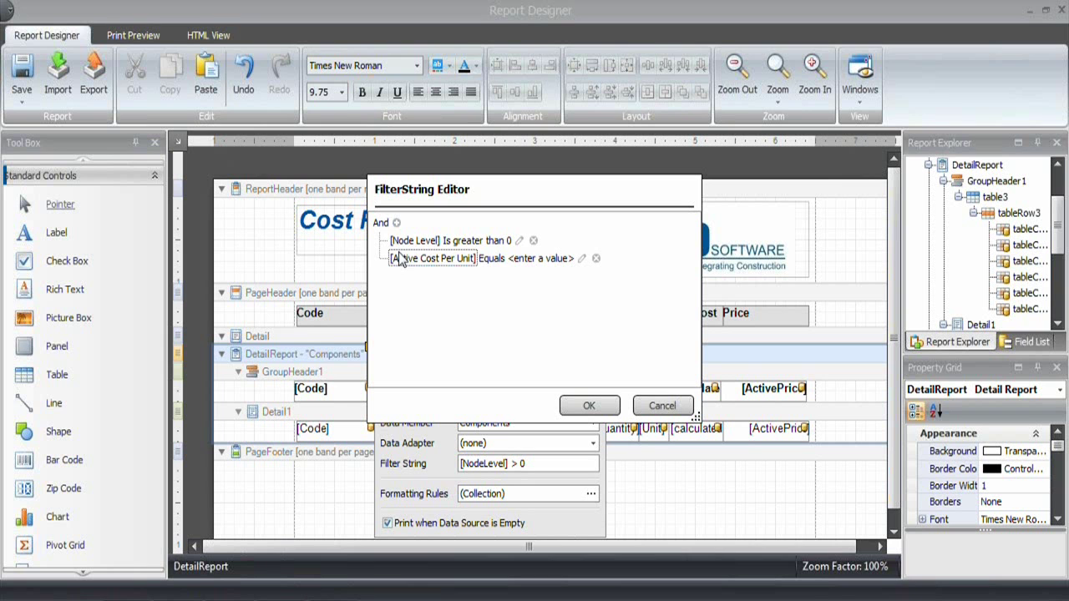
pyautogui.click(414, 261)
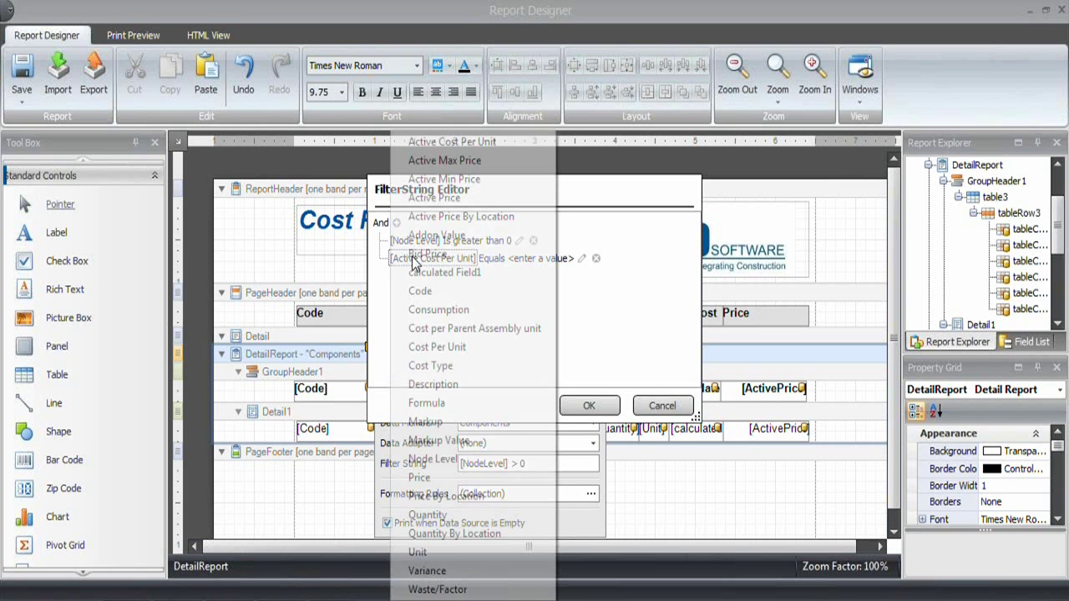
pyautogui.click(599, 300)
pyautogui.click(596, 258)
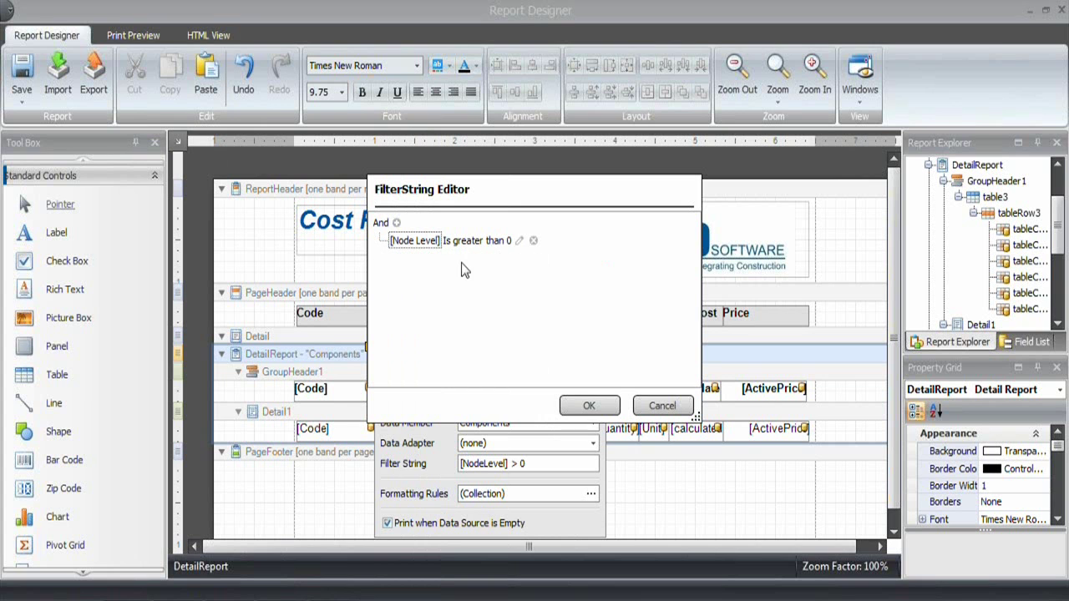
# Change the filter condition to [Node Level] Equals 6 and apply it.
pyautogui.click(466, 242)
pyautogui.click(487, 259)
pyautogui.click(477, 240)
pyautogui.write('6')
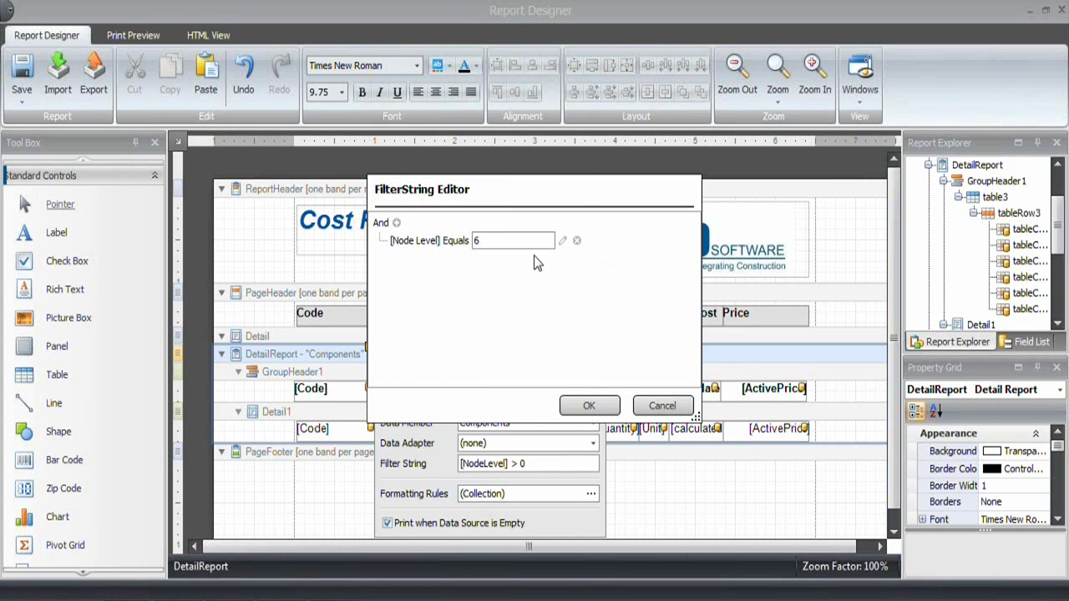
pyautogui.press('Return')
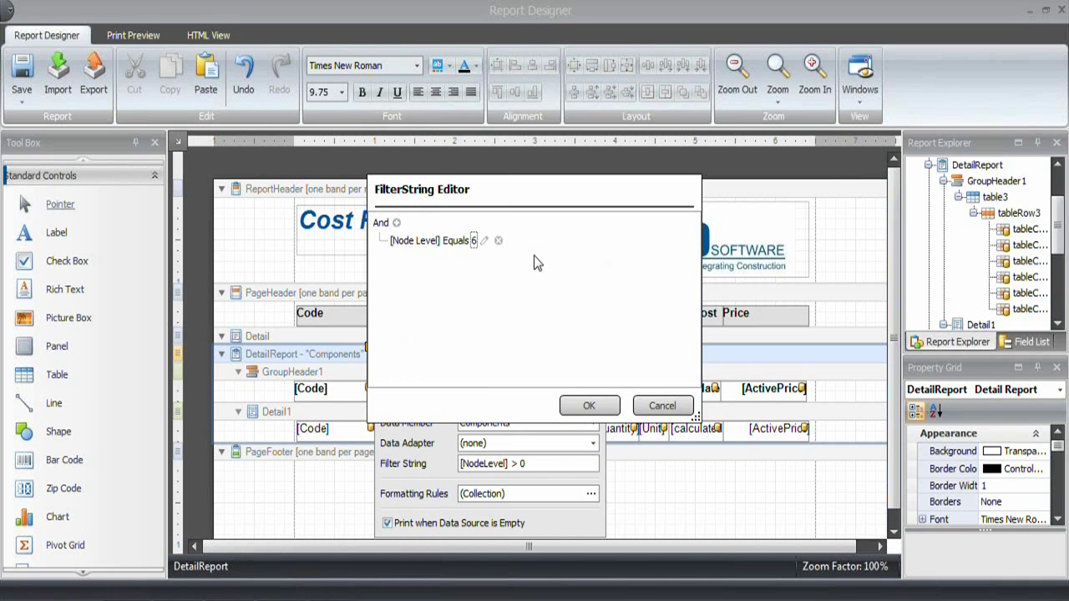
pyautogui.click(593, 406)
pyautogui.click(369, 347)
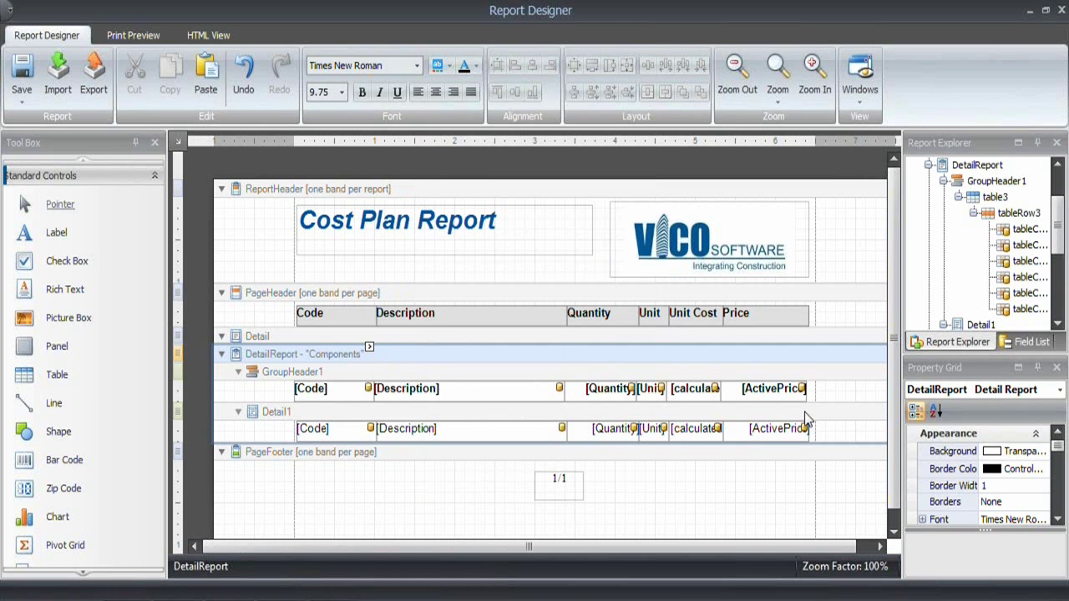
# Set the GroupHeader1 Quantity cell to a per-group Sum of Quantity formatted {0:n2}.
pyautogui.click(776, 391)
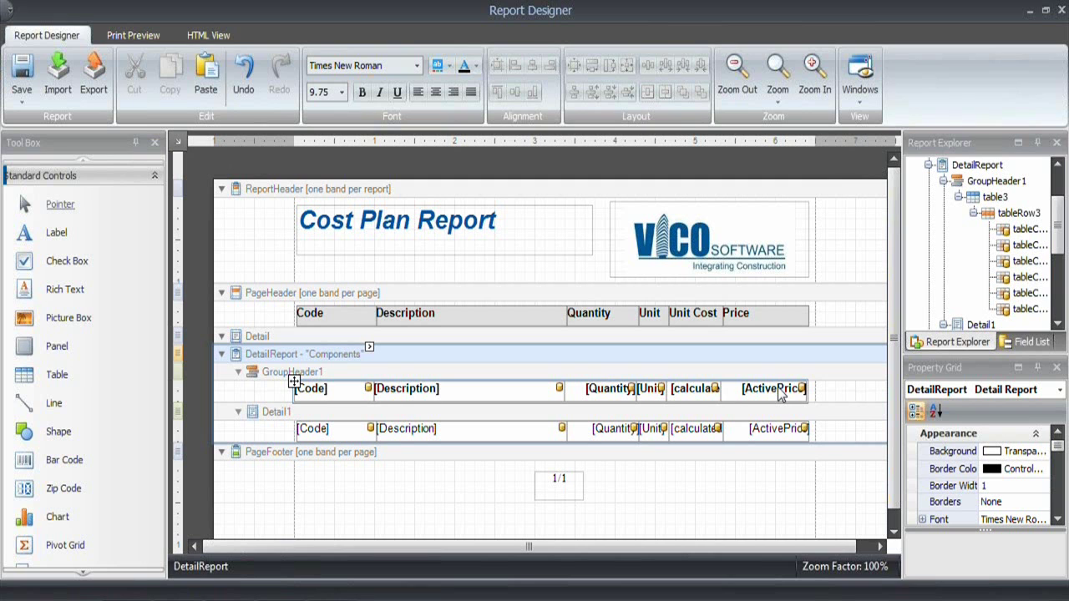
pyautogui.click(612, 399)
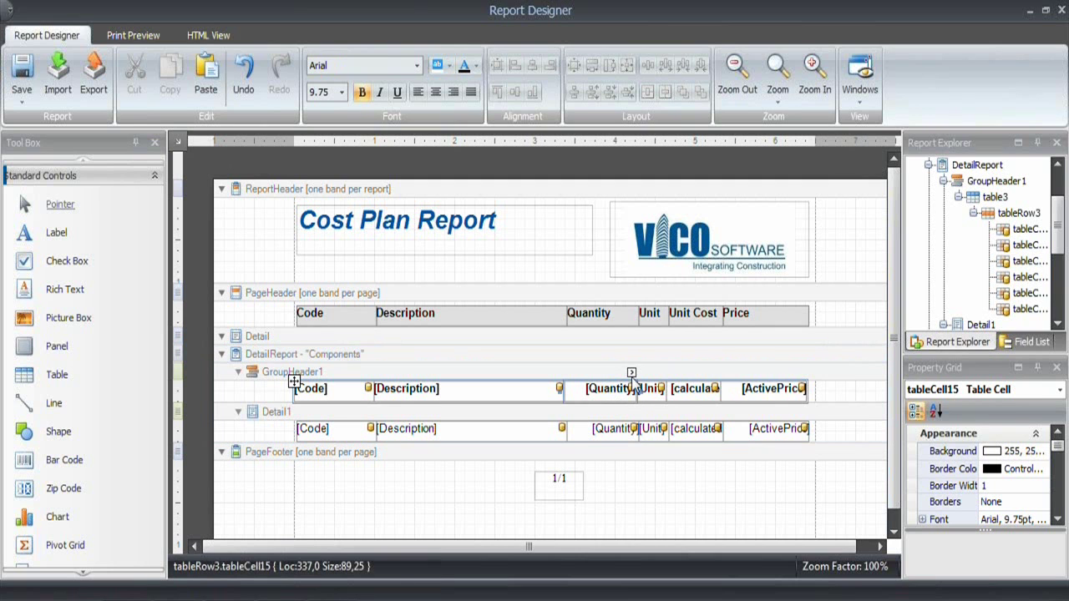
pyautogui.click(632, 374)
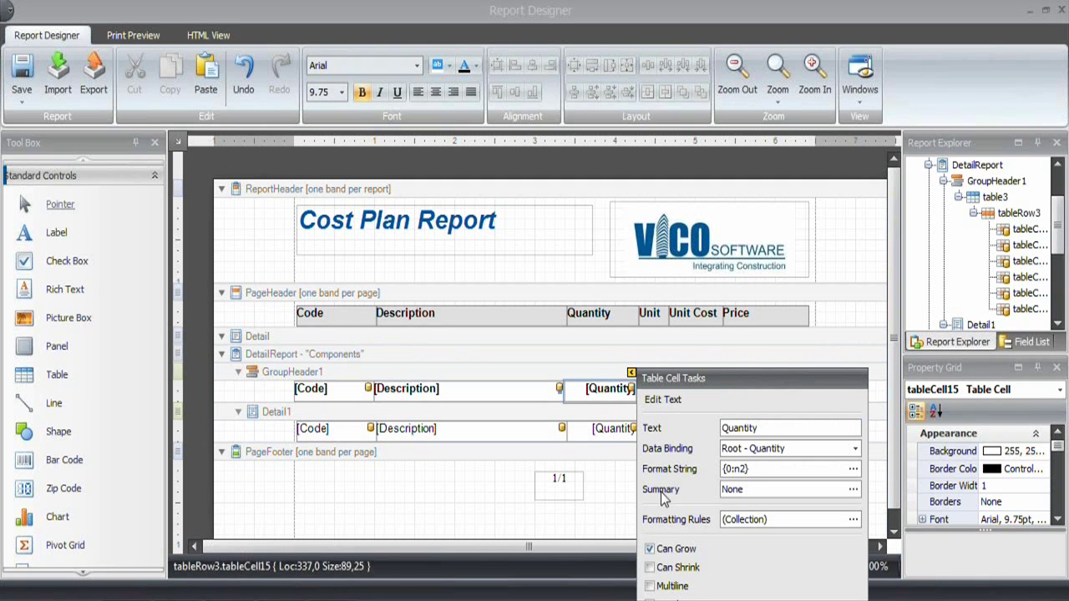
pyautogui.click(852, 491)
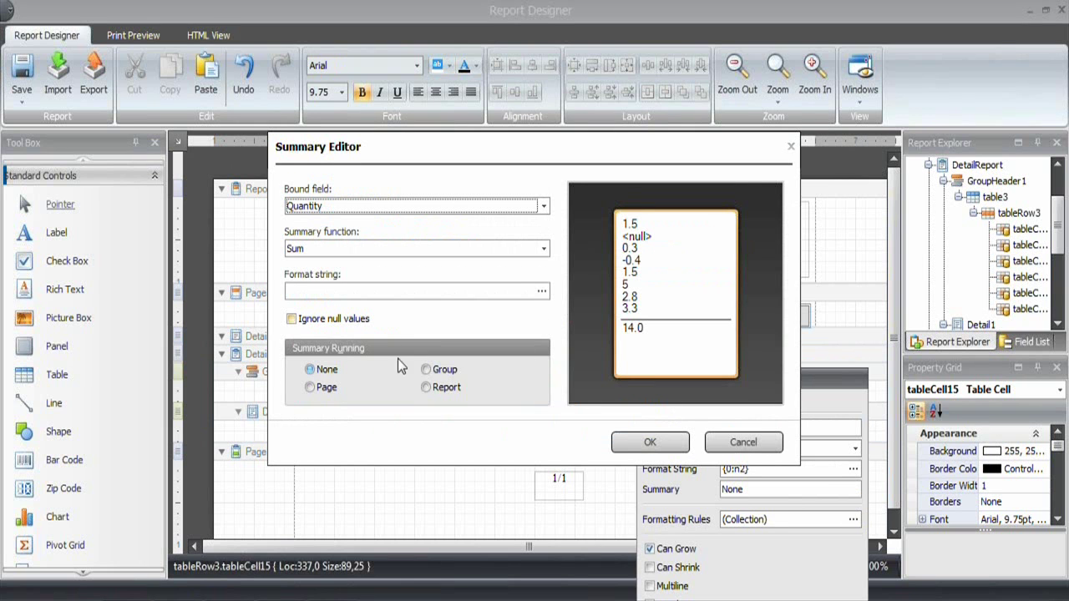
pyautogui.click(427, 370)
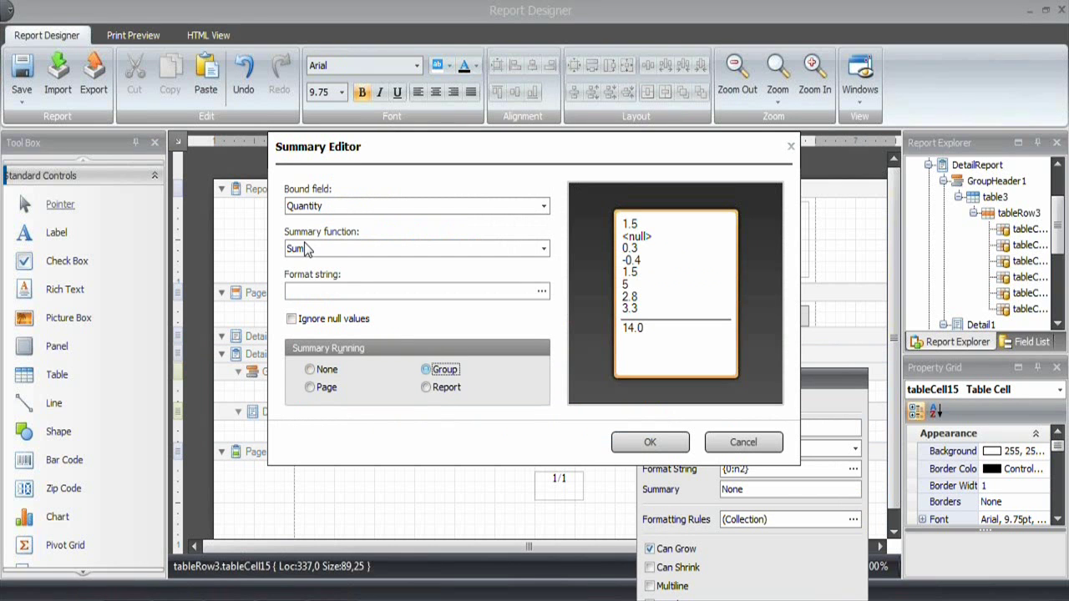
pyautogui.click(378, 289)
pyautogui.click(541, 294)
pyautogui.click(351, 209)
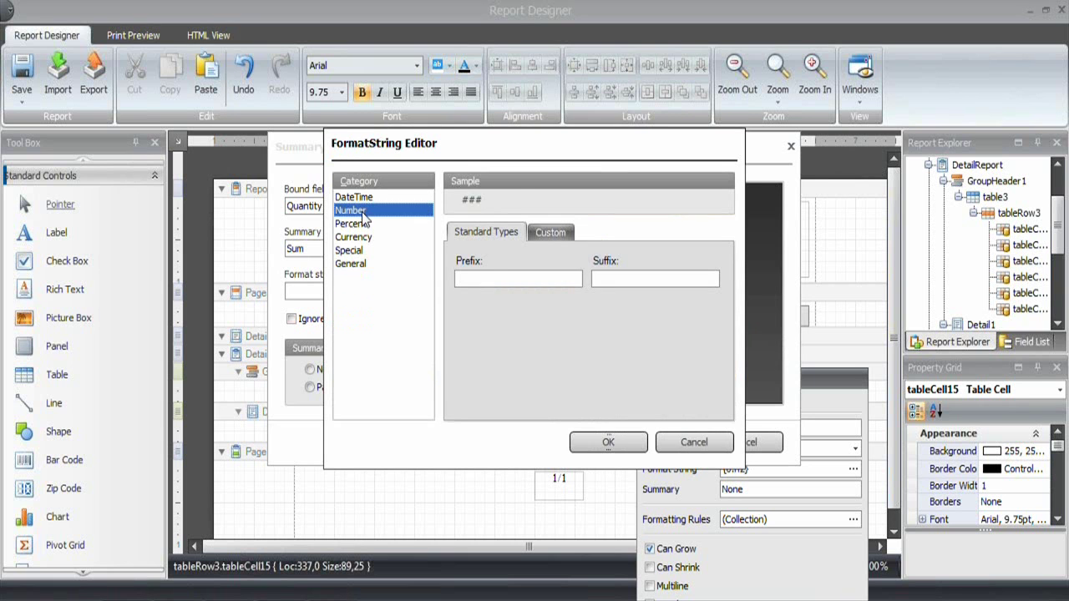
pyautogui.click(464, 342)
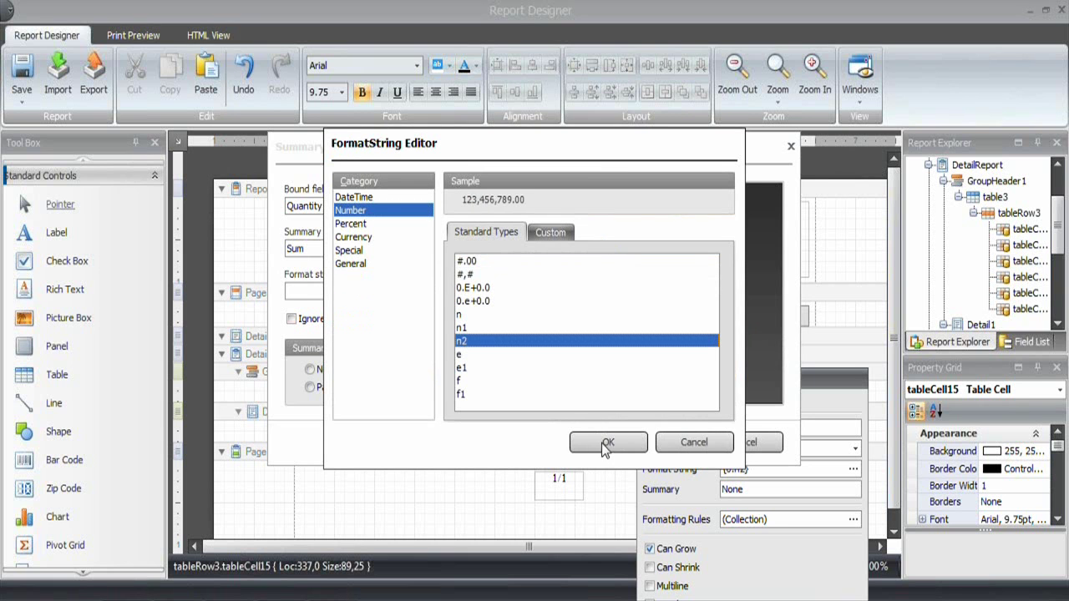
pyautogui.click(607, 445)
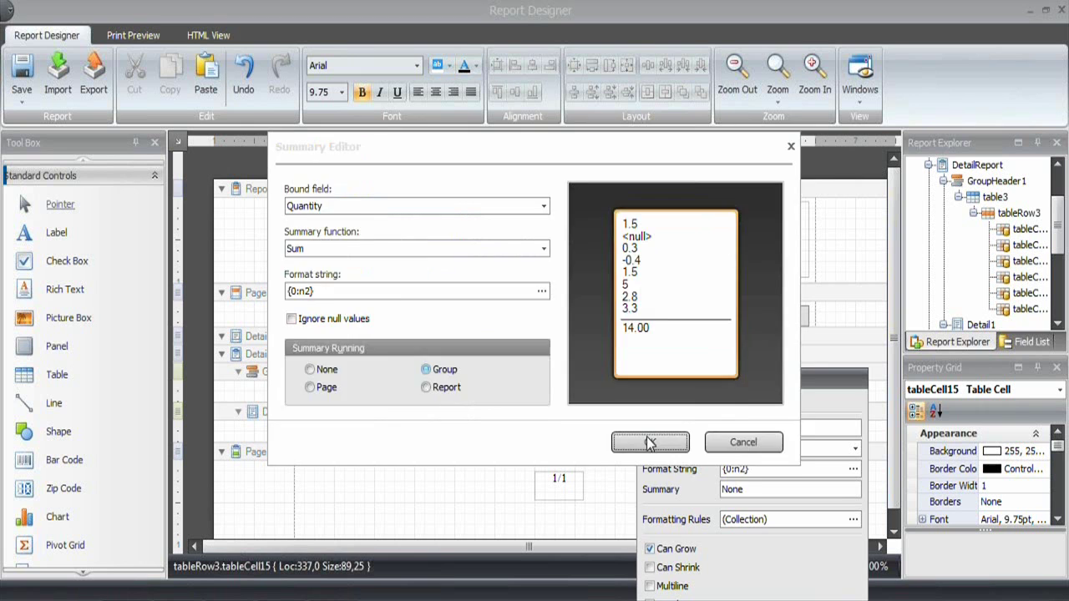
pyautogui.click(649, 442)
pyautogui.click(631, 372)
# Make the group row's unit cost cell a per-group Avg summary.
pyautogui.click(697, 396)
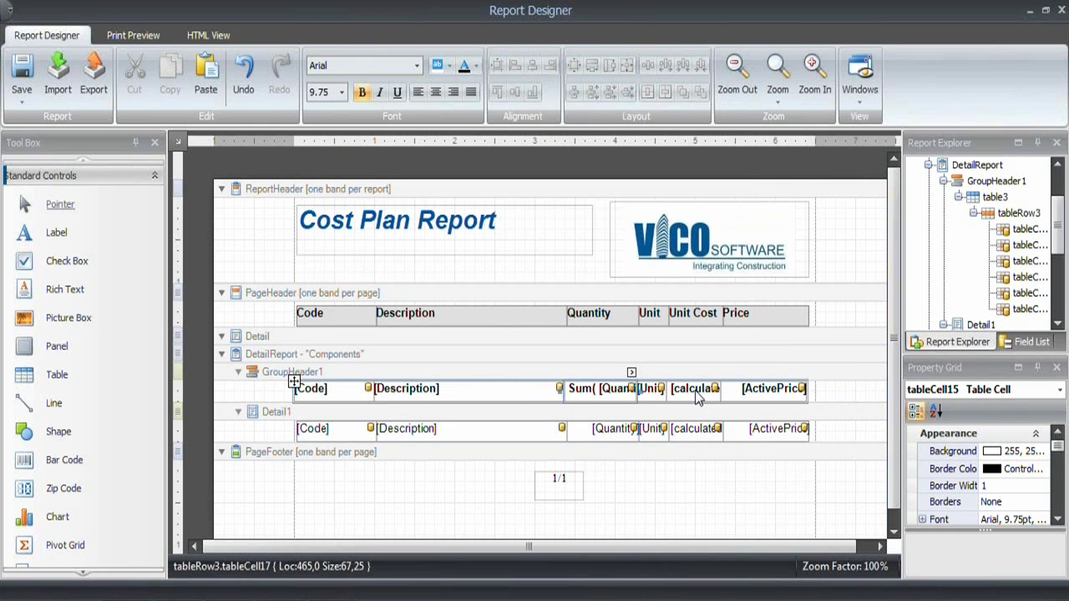
pyautogui.click(698, 395)
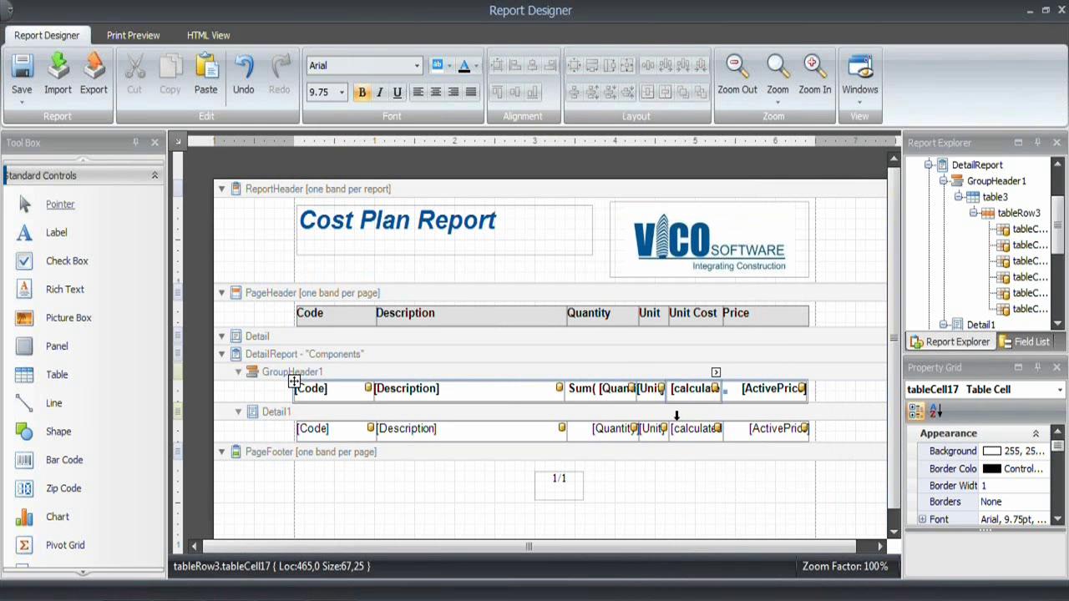
pyautogui.click(716, 374)
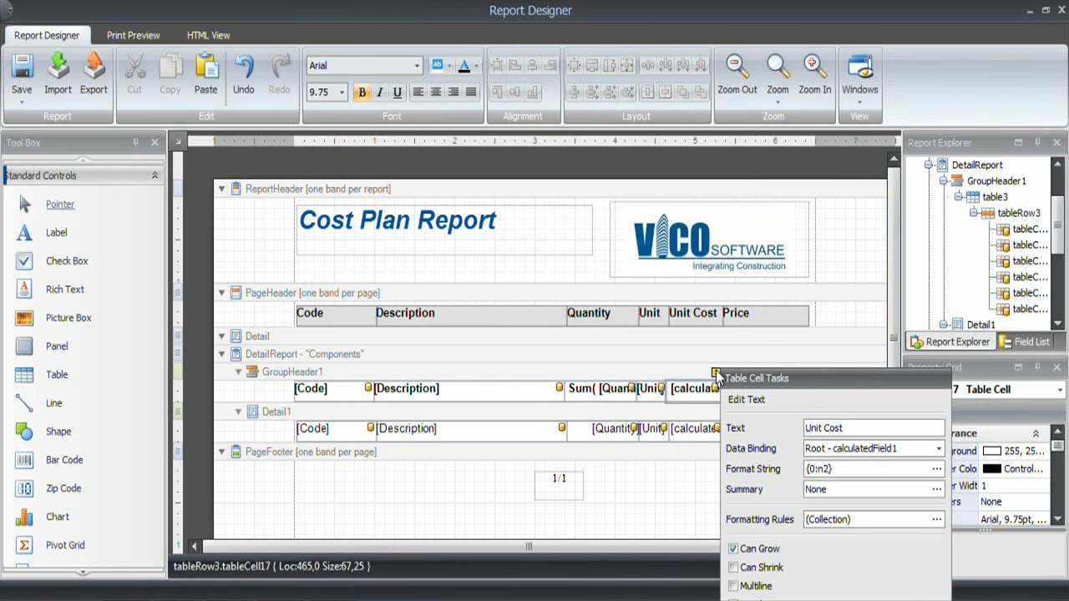
pyautogui.click(937, 490)
pyautogui.click(387, 248)
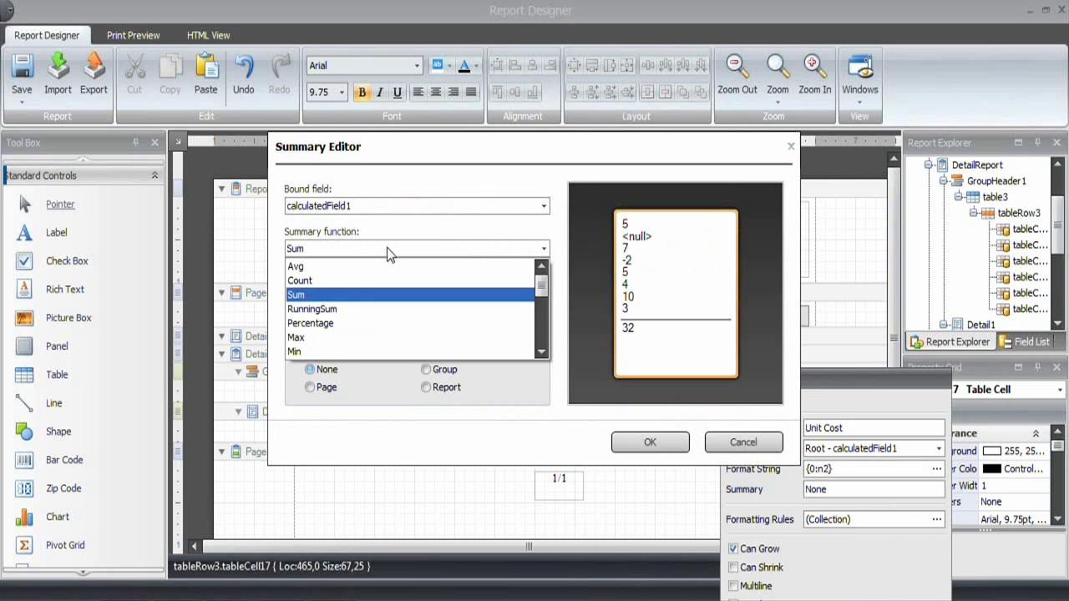
pyautogui.click(340, 265)
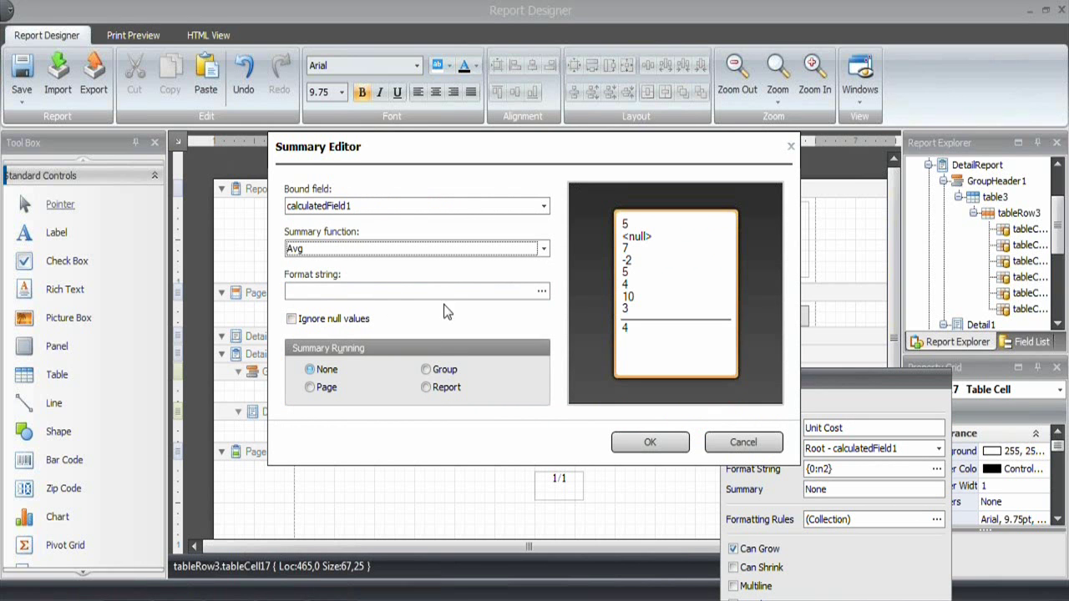
pyautogui.click(429, 368)
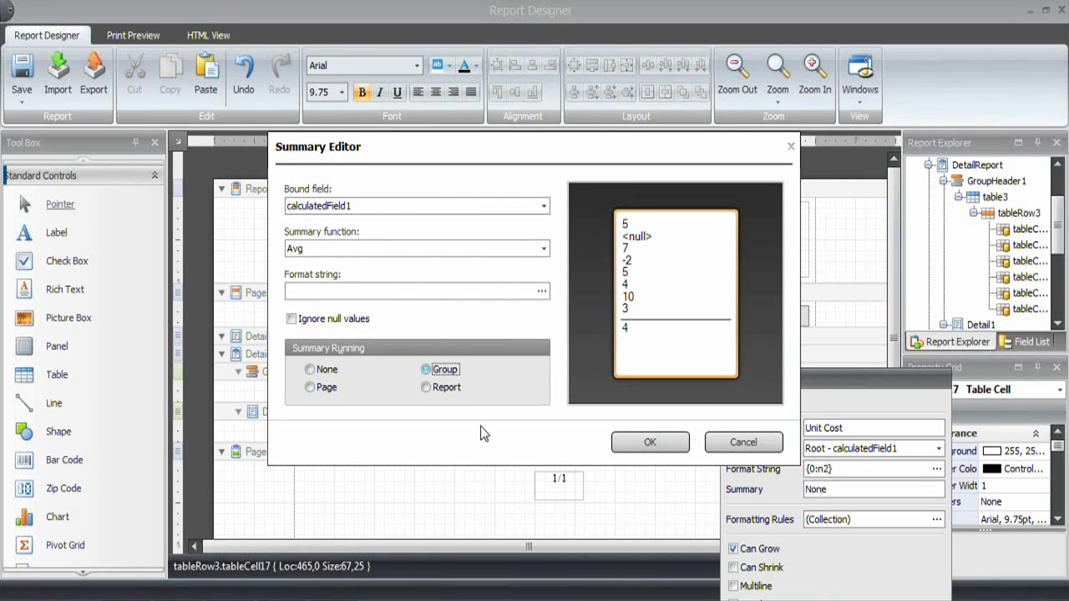
pyautogui.click(649, 442)
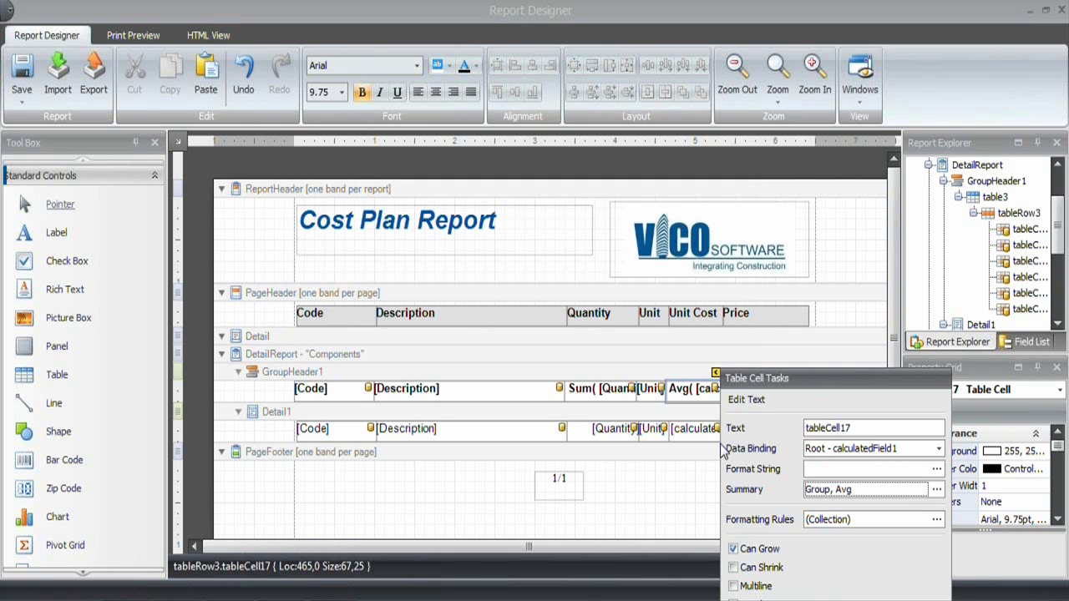
pyautogui.click(715, 373)
# Set the Price cell to a per-group Sum of ActivePrice formatted n2.
pyautogui.click(767, 396)
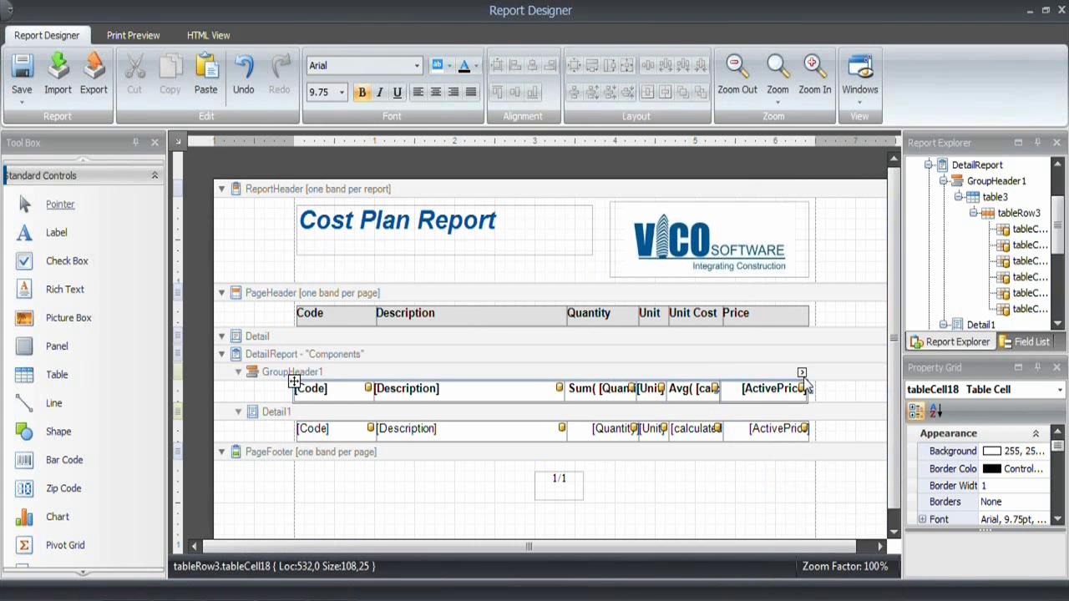
pyautogui.click(802, 373)
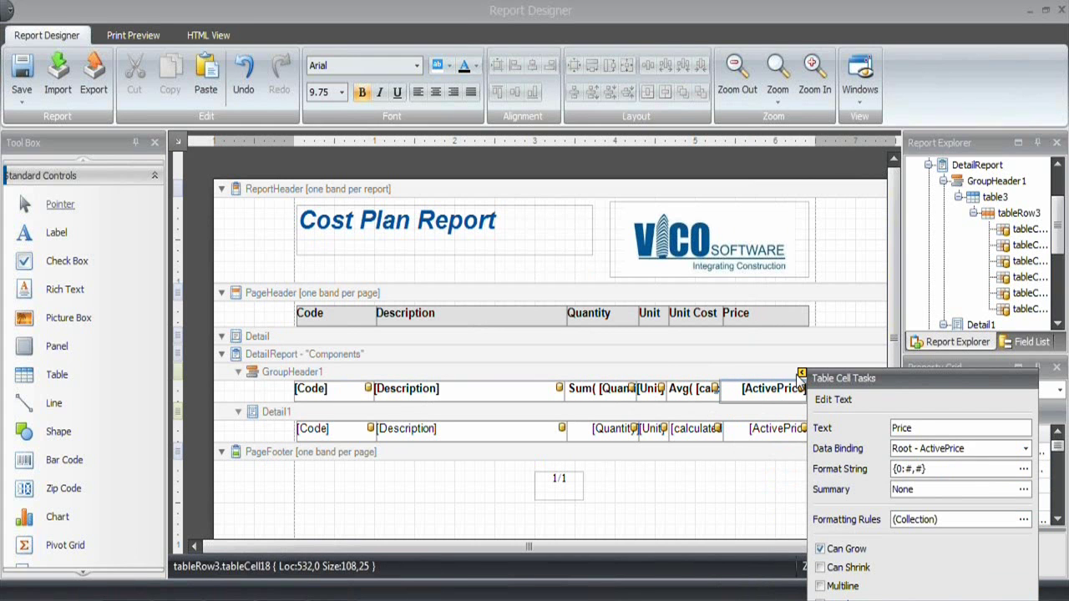
pyautogui.click(1023, 490)
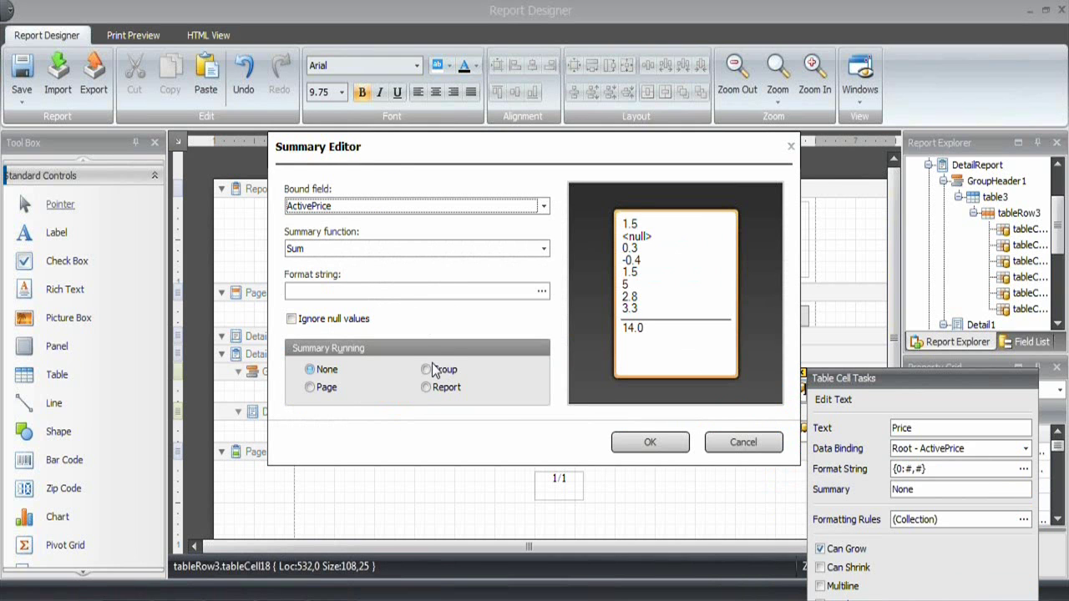
pyautogui.click(428, 367)
pyautogui.click(542, 292)
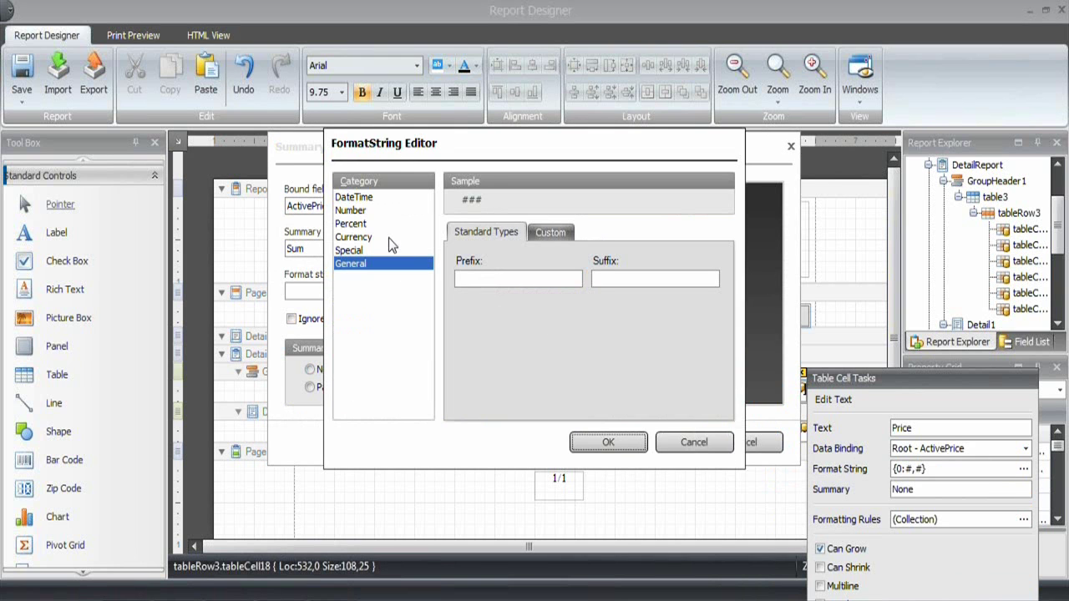
pyautogui.click(374, 212)
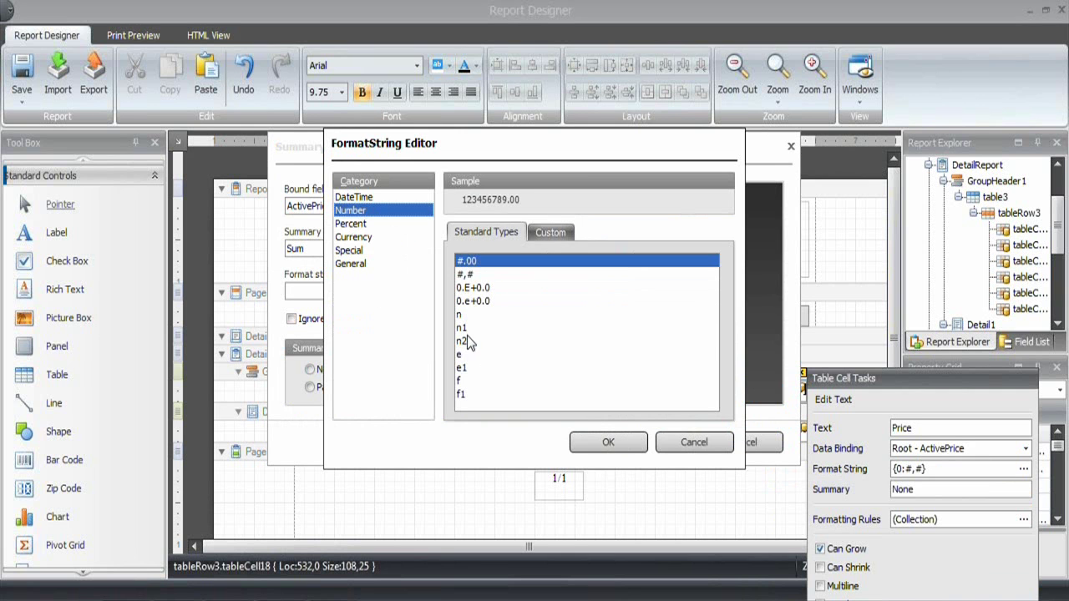
pyautogui.click(467, 339)
pyautogui.click(609, 443)
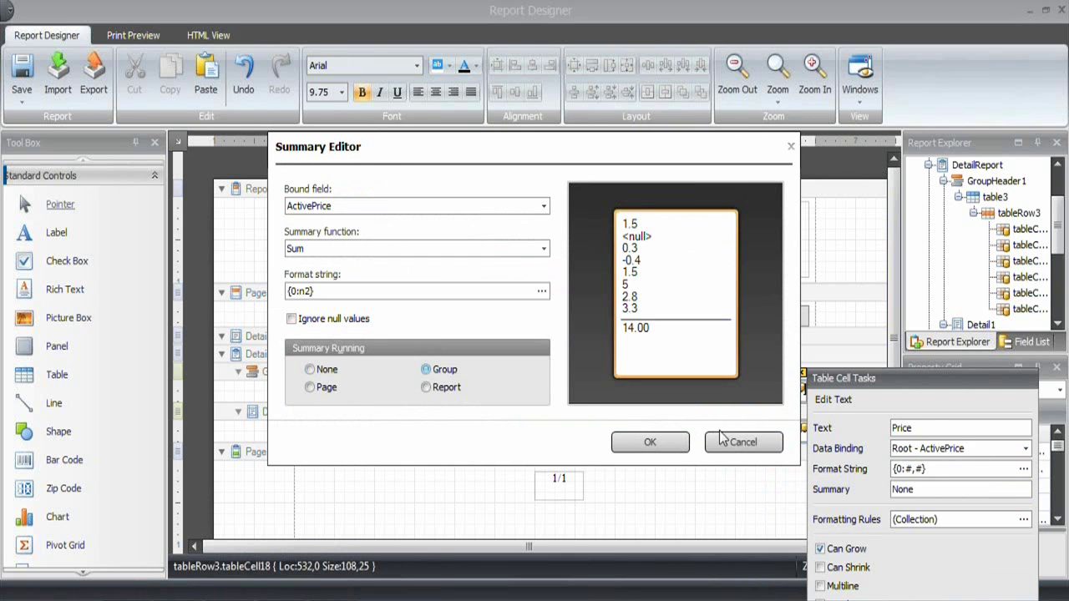
pyautogui.click(677, 442)
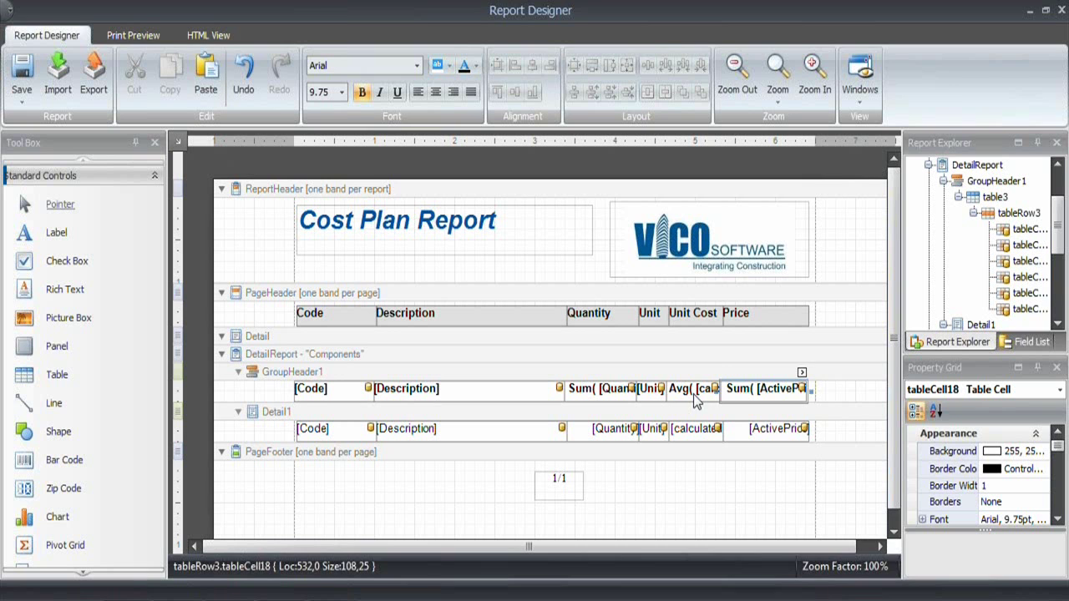
# Format the unit cost Avg summary with the n2 two-decimal format.
pyautogui.click(697, 395)
pyautogui.click(715, 372)
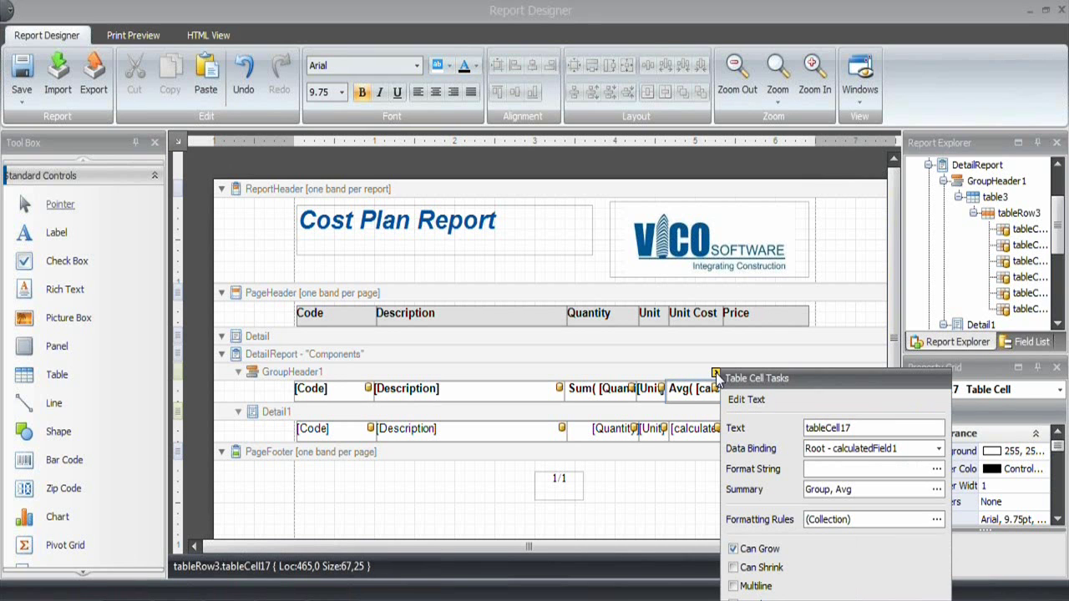
pyautogui.click(937, 491)
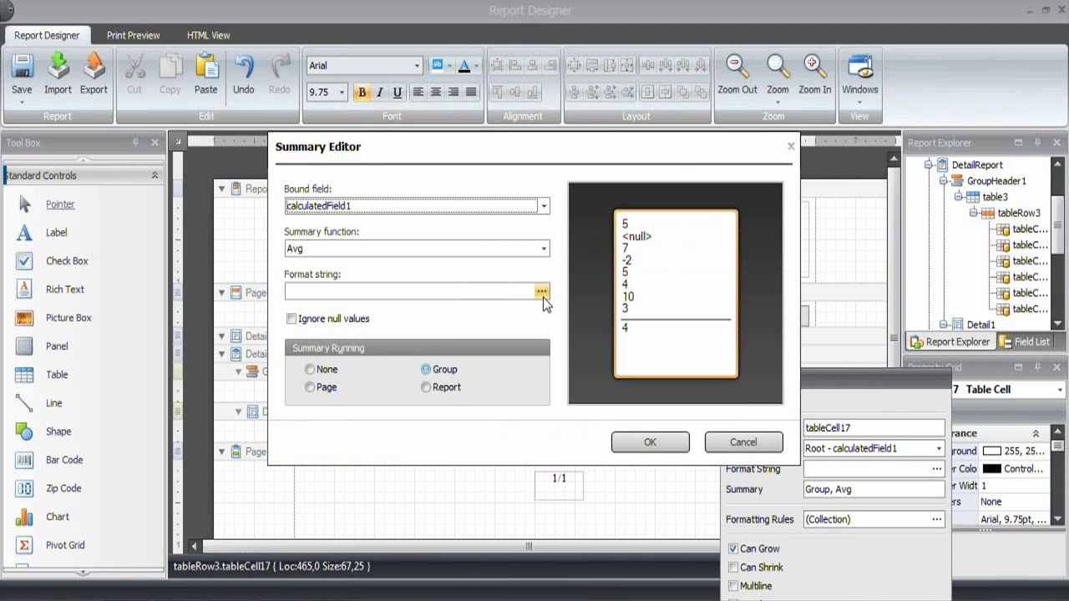
pyautogui.click(609, 290)
pyautogui.click(351, 210)
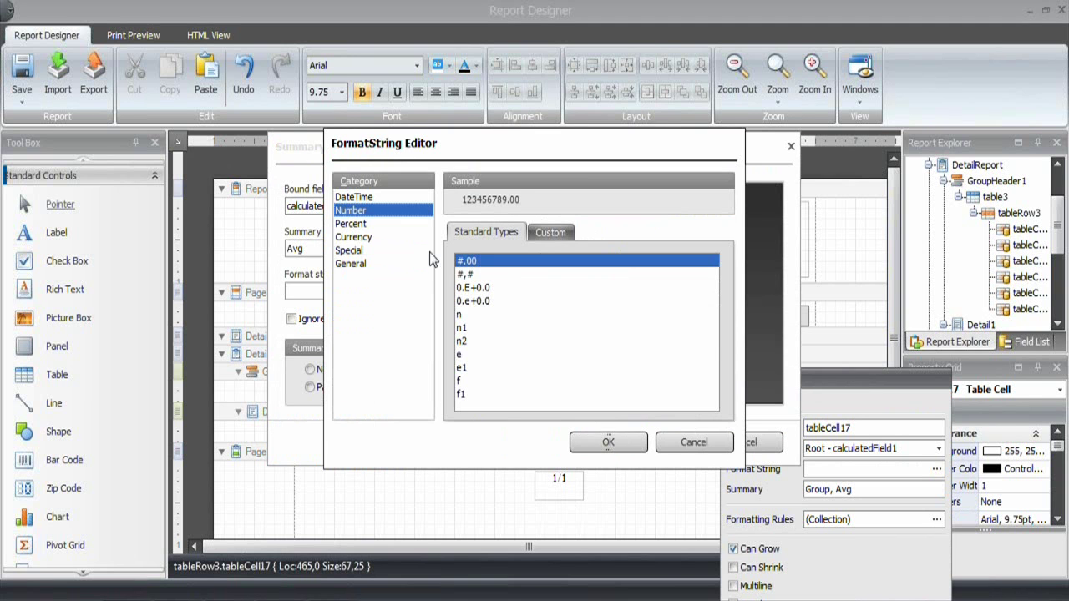
pyautogui.click(464, 341)
pyautogui.click(608, 442)
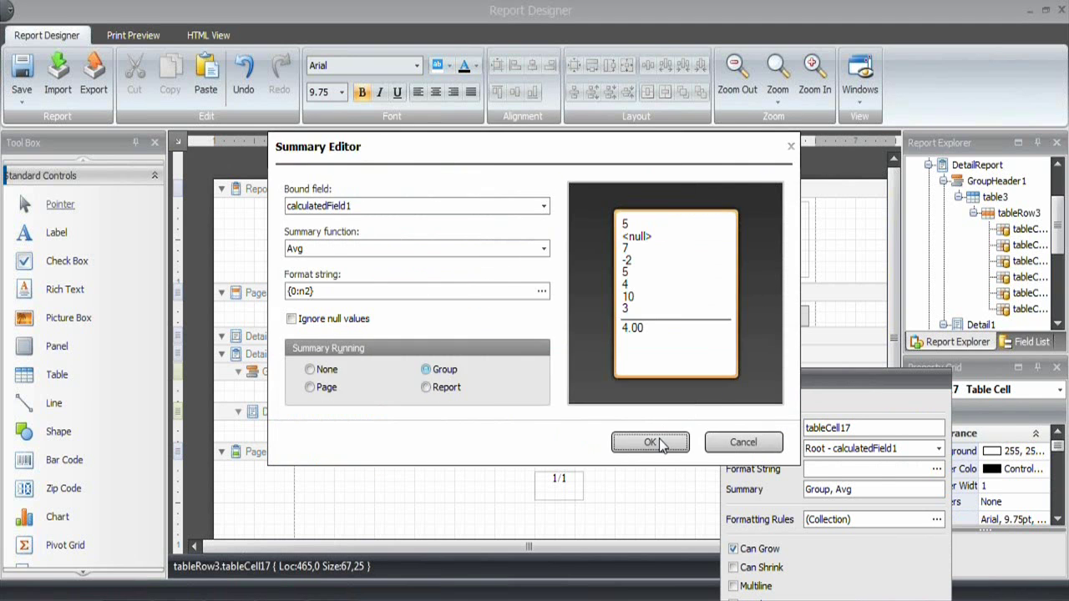
pyautogui.click(651, 445)
pyautogui.click(716, 372)
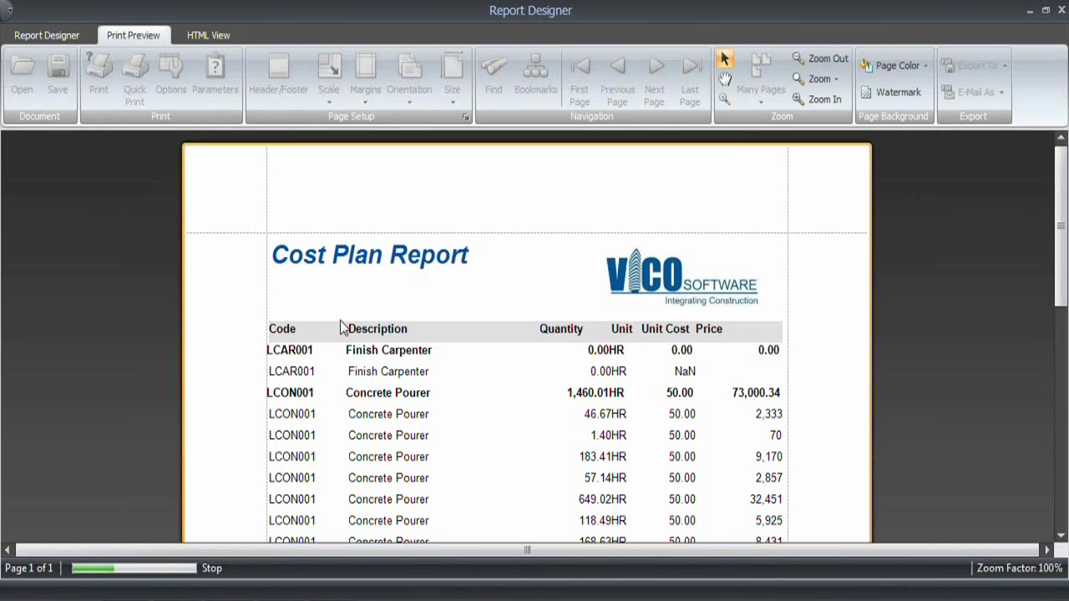
# Scroll the Print Preview to check bold per-resource summary rows such as LCON001.
pyautogui.scroll(-3, 438, 418)
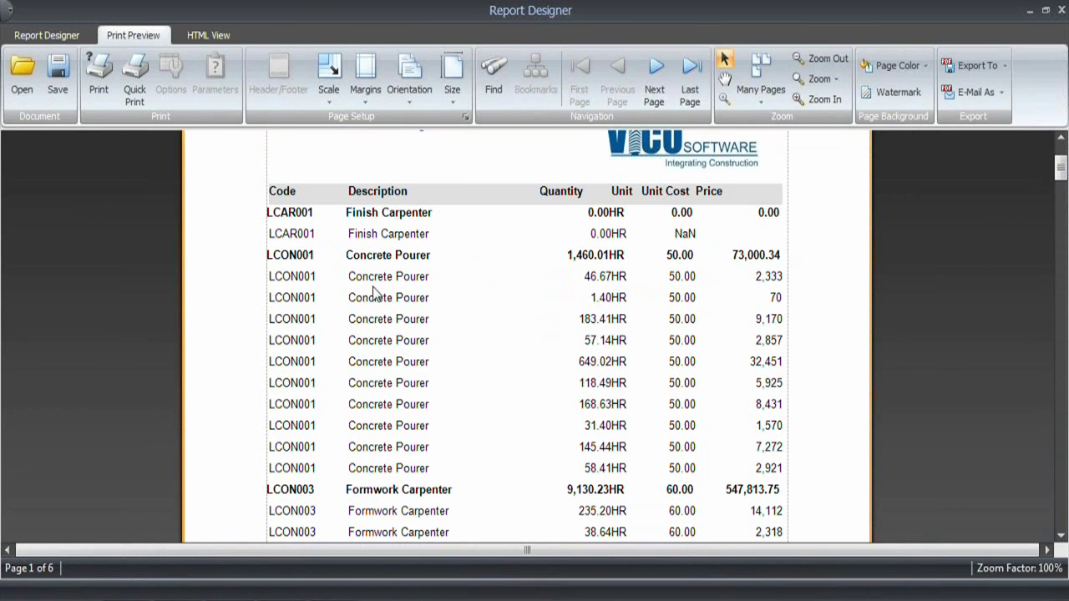
# Set the Detail1 band's Visible property to No and regenerate the Print Preview.
pyautogui.click(62, 35)
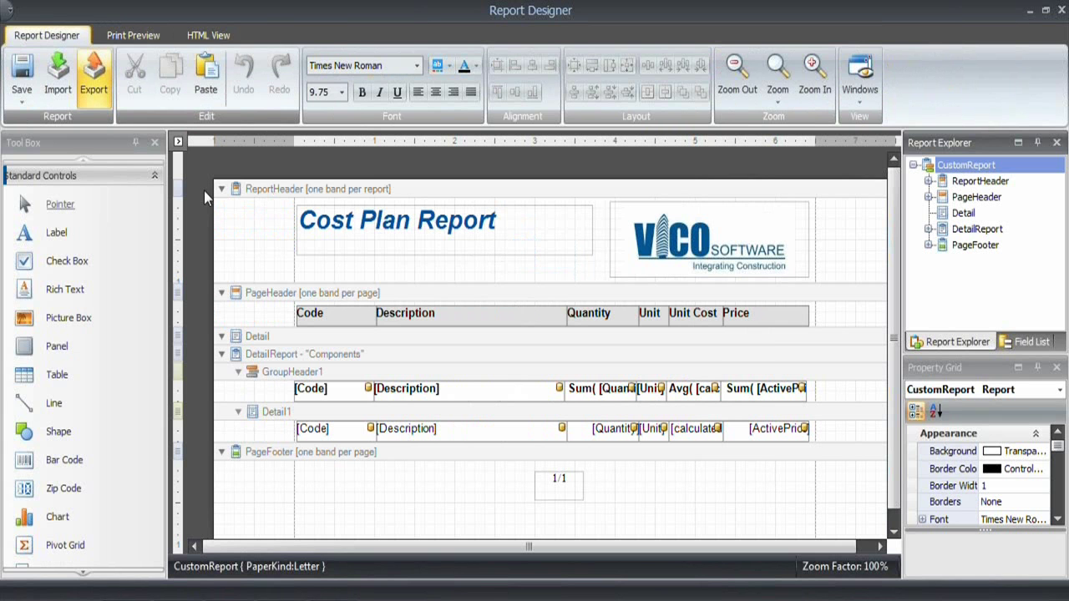
pyautogui.click(287, 412)
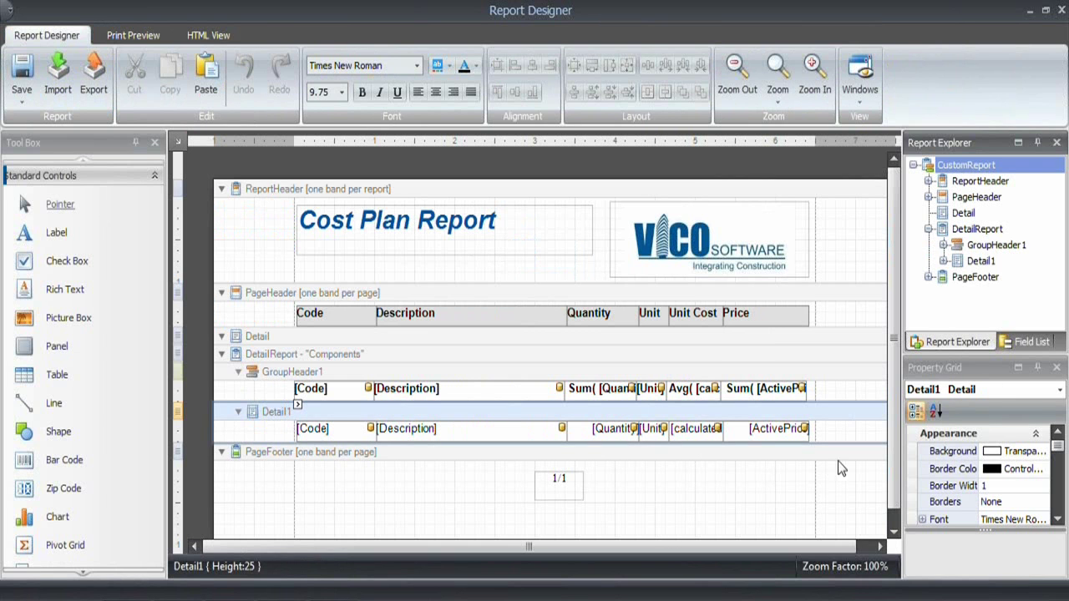
pyautogui.click(1018, 368)
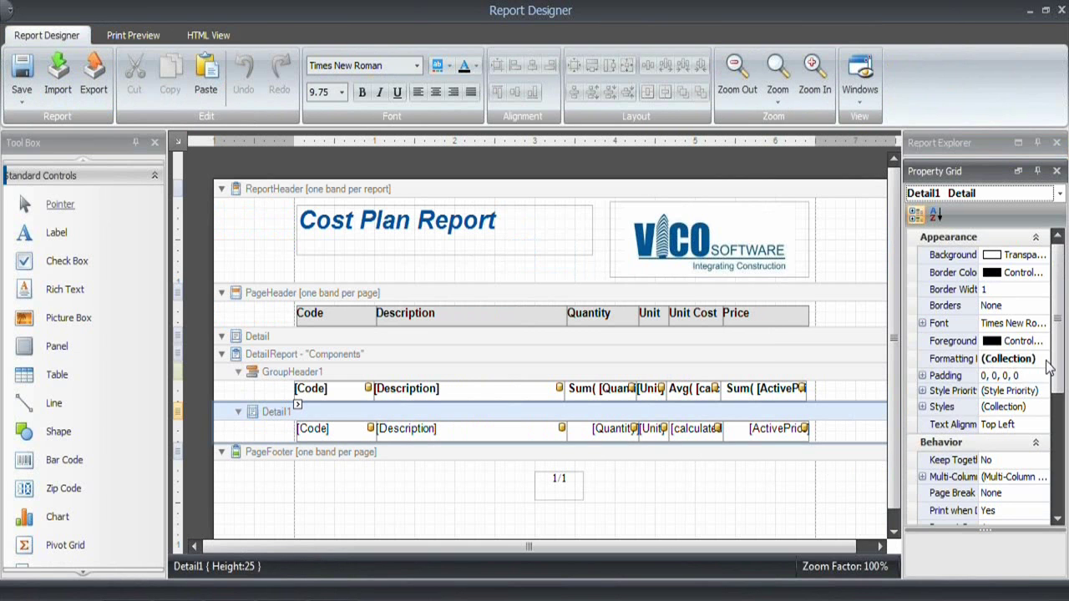
pyautogui.scroll(-5, 1002, 459)
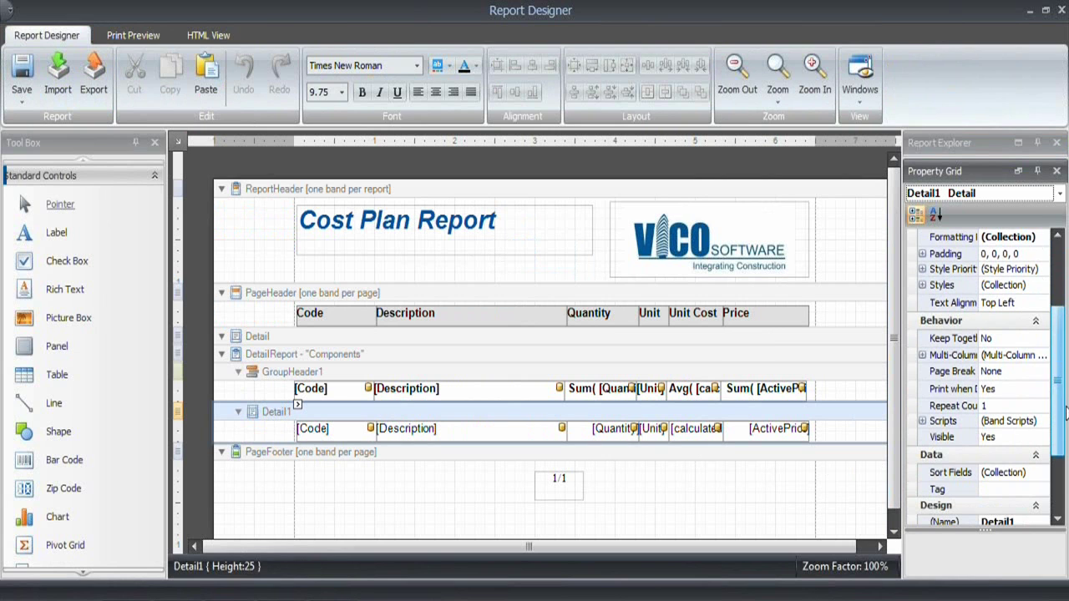
pyautogui.click(1000, 439)
pyautogui.click(1042, 437)
pyautogui.click(1003, 470)
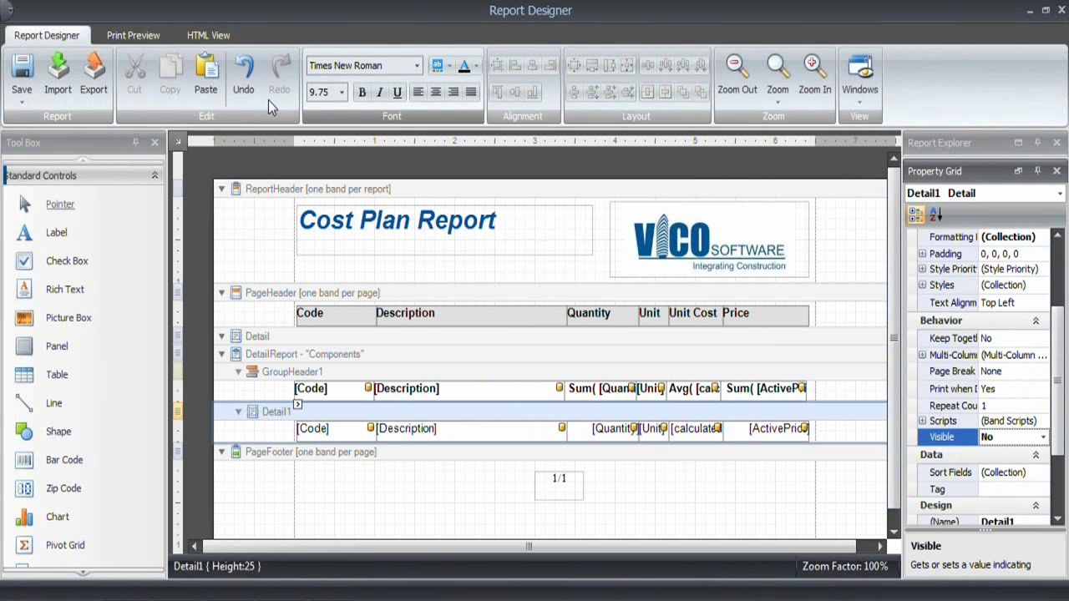
pyautogui.click(139, 39)
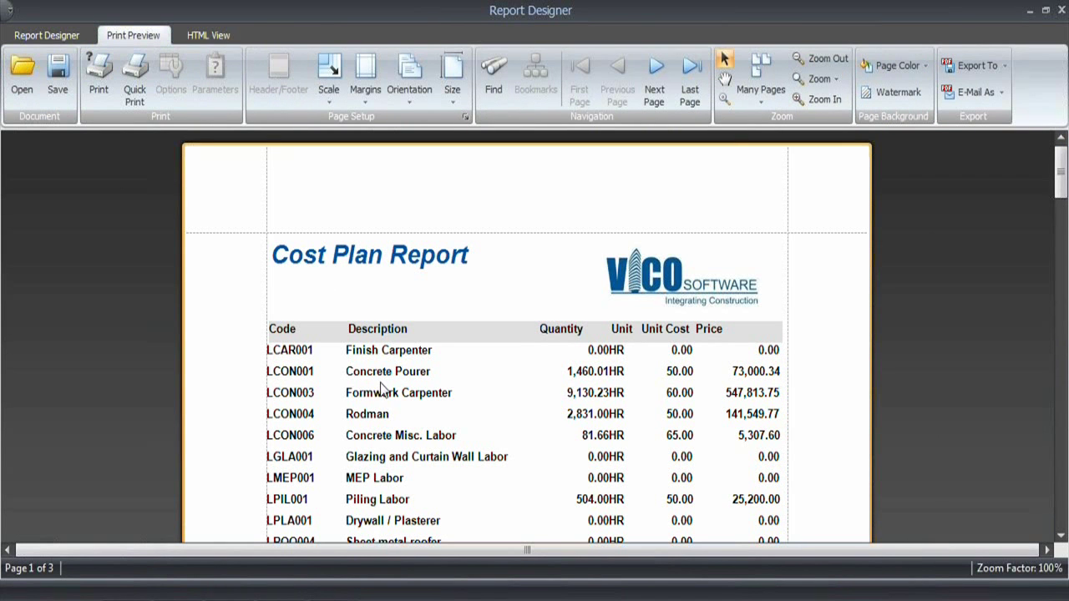
# Scroll through the 3-page preview of bold per-code rows, from LCAR001 labor to M03.21.00 Re Steel materials.
pyautogui.scroll(-1, 407, 380)
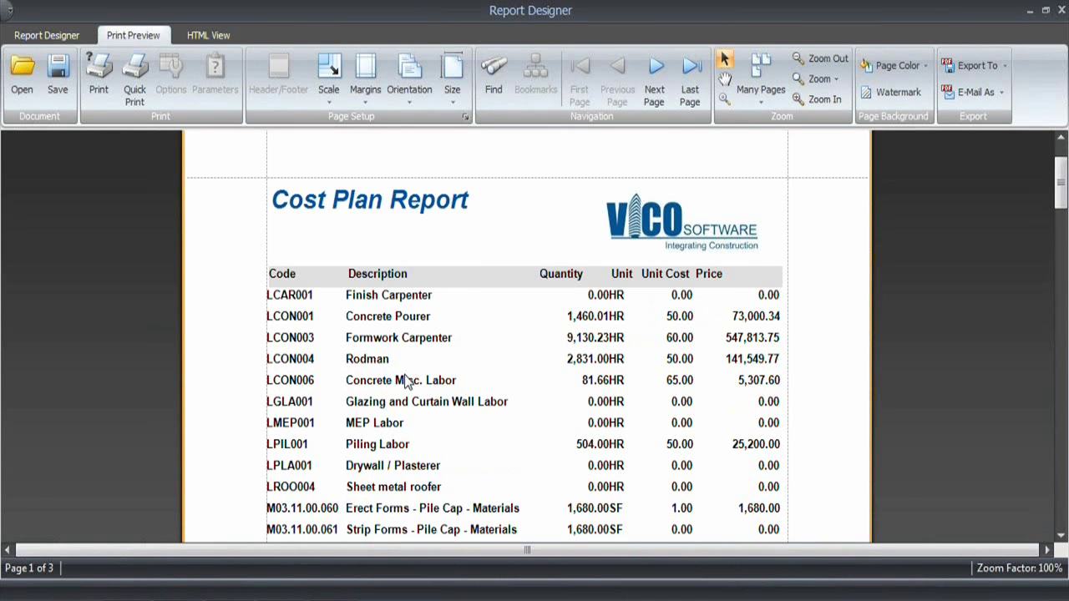
pyautogui.scroll(-2, 405, 380)
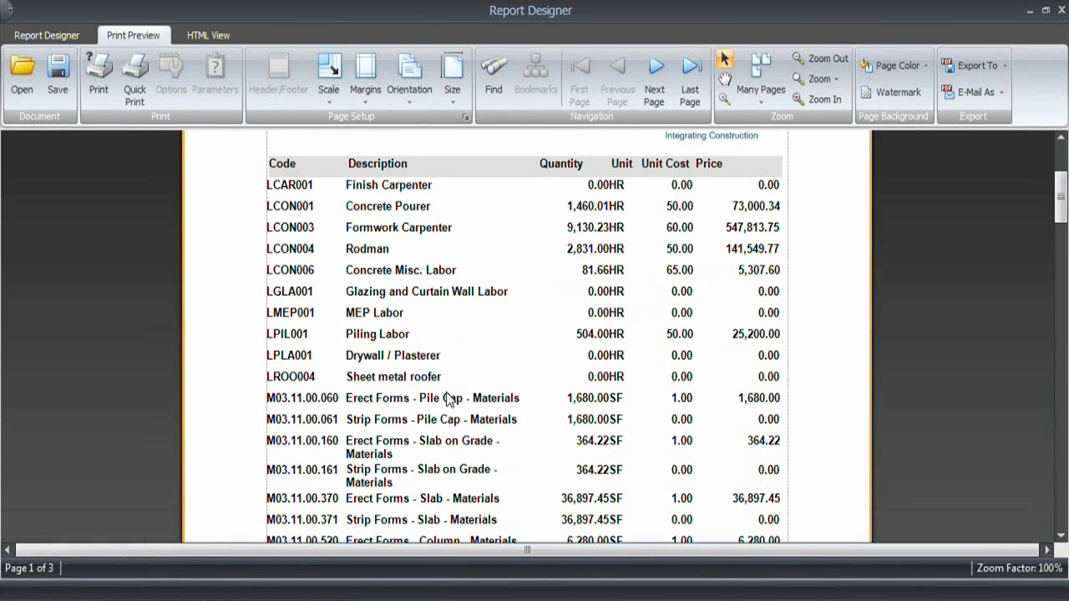
pyautogui.scroll(-1, 452, 401)
pyautogui.scroll(-1, 451, 399)
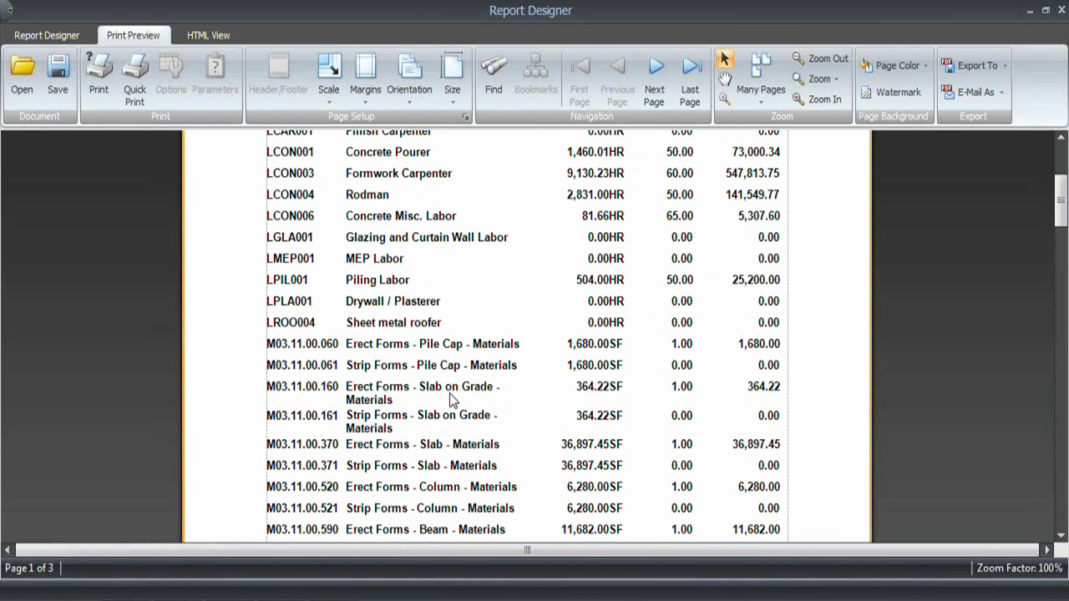
pyautogui.scroll(-6, 449, 394)
pyautogui.scroll(2, 338, 281)
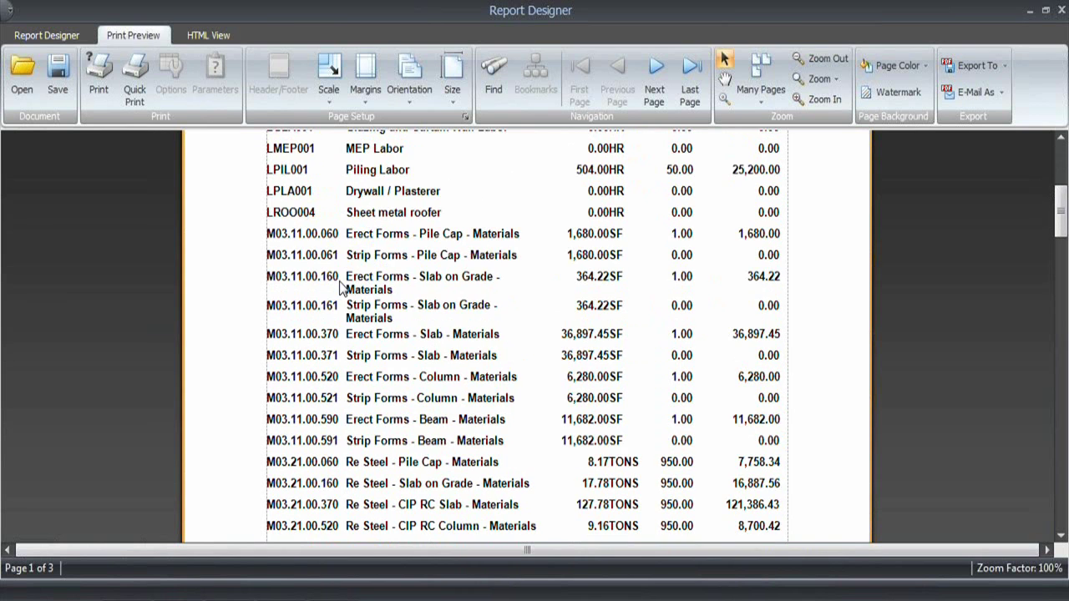
pyautogui.scroll(1, 340, 286)
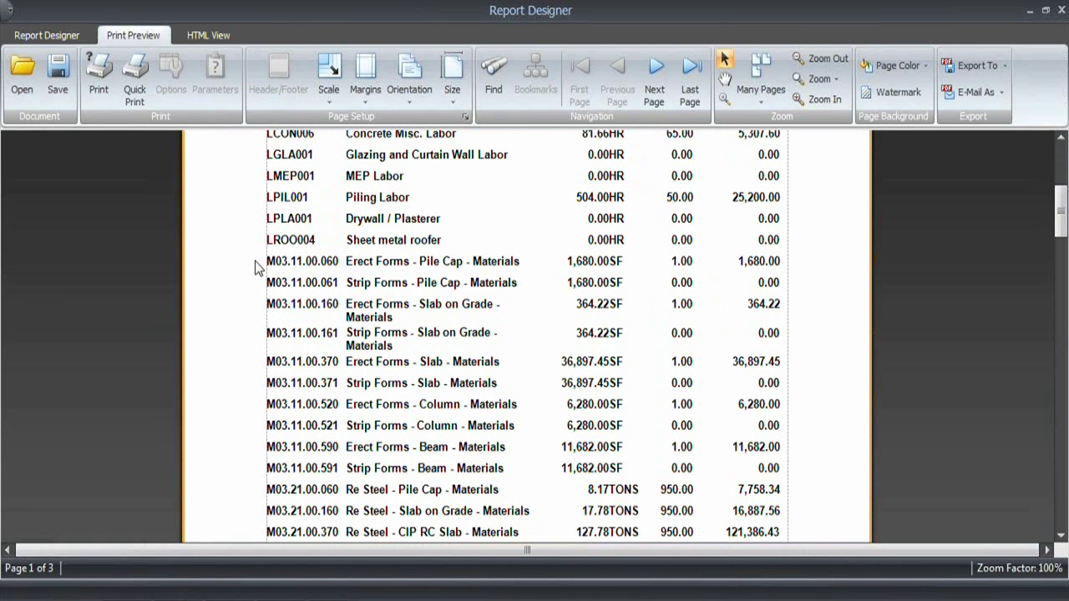